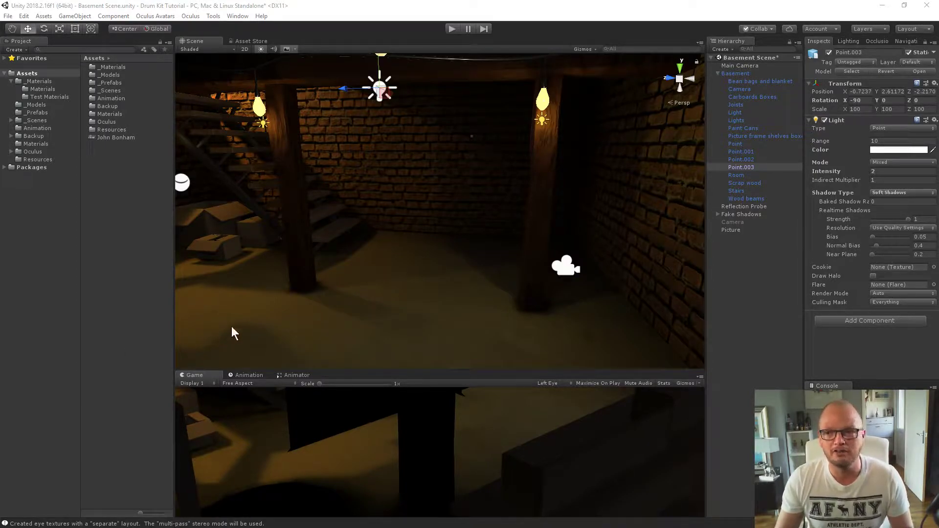
right_click_drag(379, 269, 567, 273)
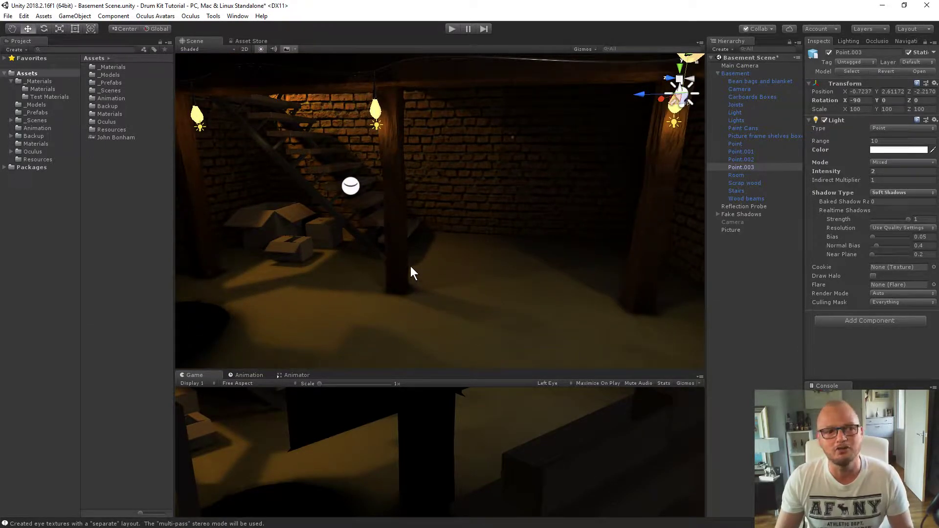
right_click_drag(450, 262, 564, 199)
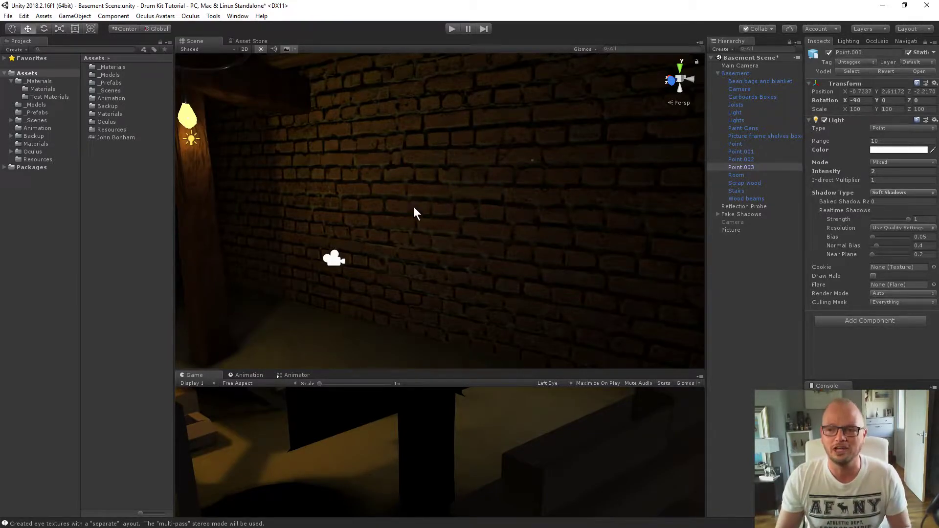
right_click_drag(503, 241, 293, 241)
middle_click_drag(294, 241, 298, 254)
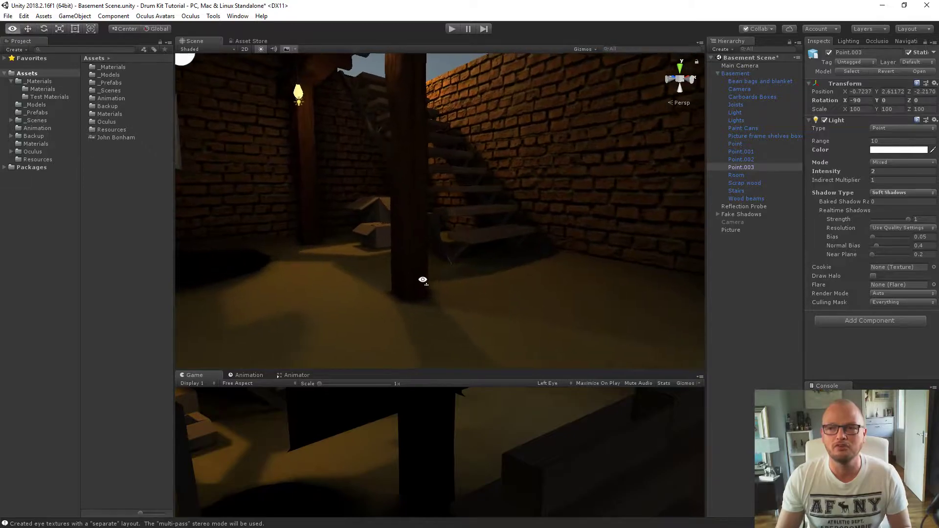
right_click_drag(425, 281, 411, 264)
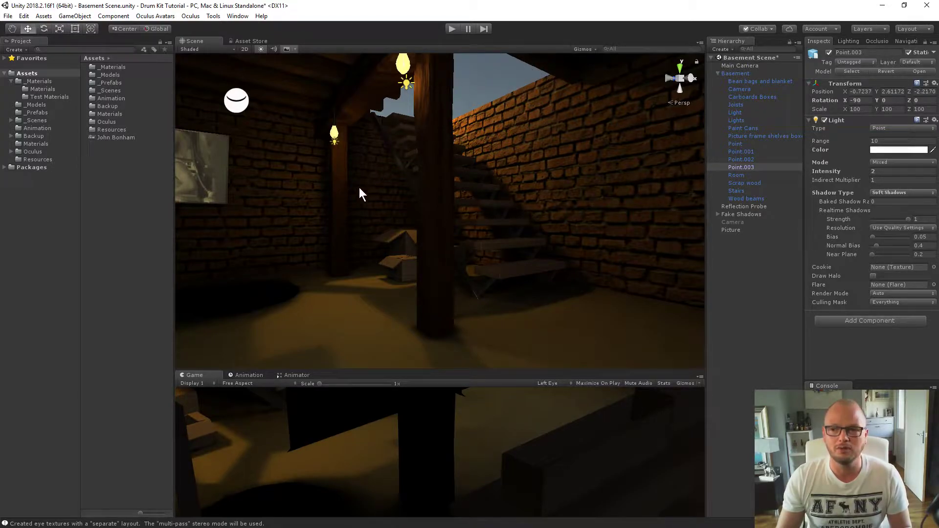
Step: Move the Point.003 light along its Z axis to a Z position of about -1.9, near the hanging bulb
right_click_drag(436, 224, 354, 92)
scroll(393, 219, "up", 2)
right_click_drag(393, 219, 351, 182)
middle_click_drag(351, 182, 398, 182)
left_click_drag(379, 175, 383, 247)
middle_click_drag(430, 201, 458, 201)
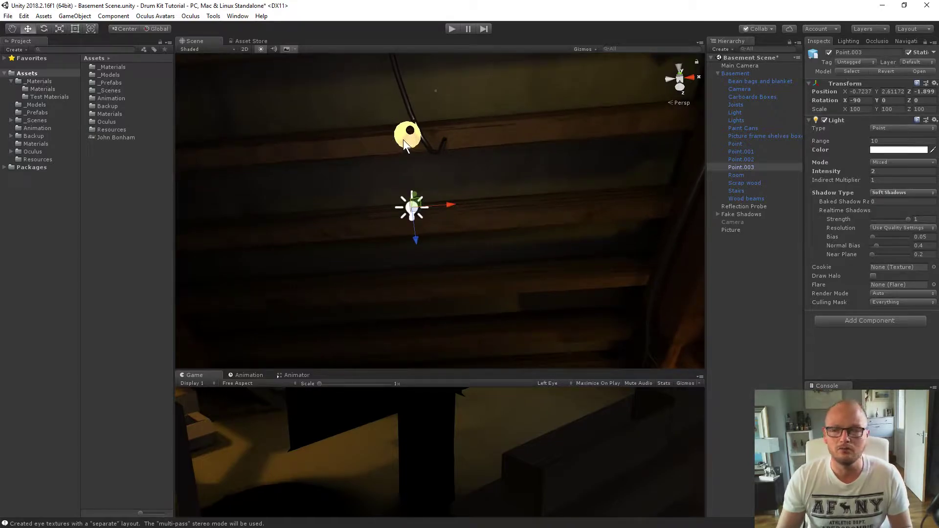
middle_click_drag(394, 133, 438, 215)
right_click_drag(428, 193, 444, 259)
middle_click_drag(420, 220, 436, 311)
middle_click_drag(467, 243, 464, 126)
right_click_drag(408, 221, 627, 308)
Step: Switch to Blender and turn off backface culling in the viewport shading above the basement ceiling
key("alt+Tab")
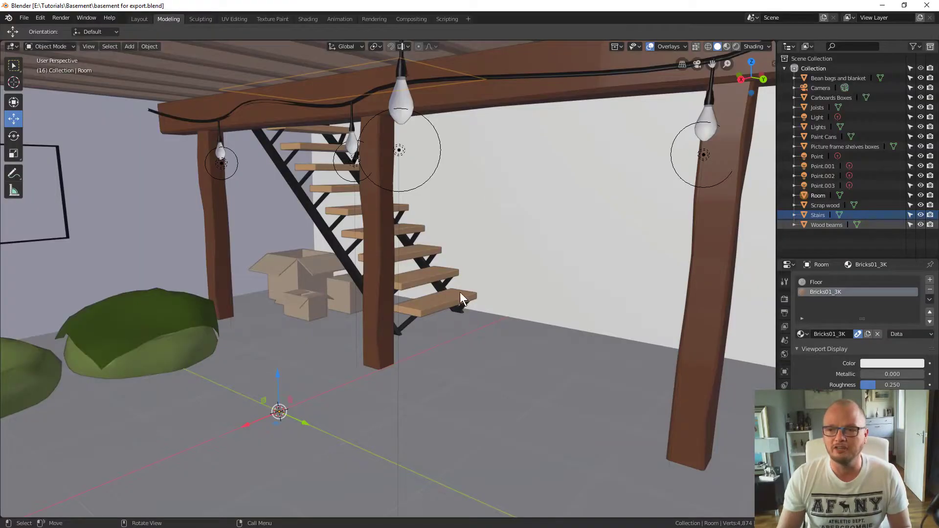
middle_click_drag(460, 292, 488, 248)
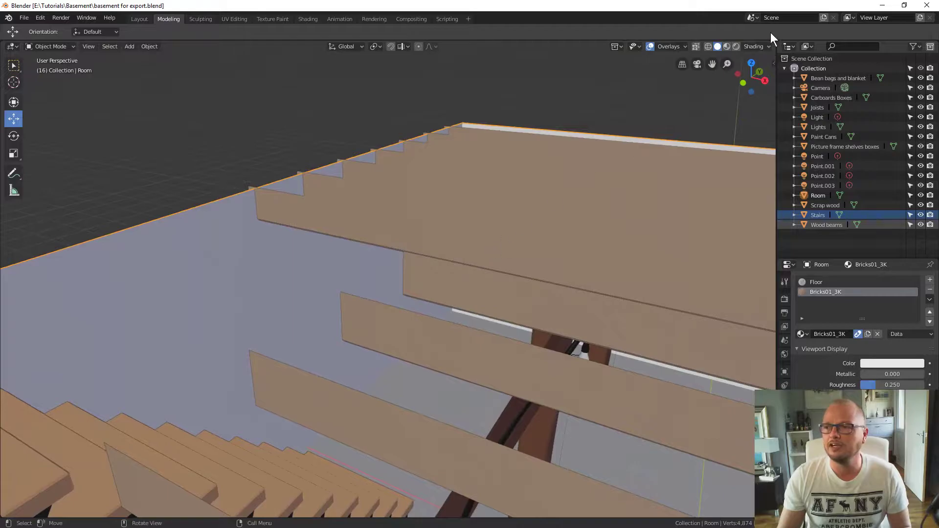
left_click(755, 46)
left_click(701, 205)
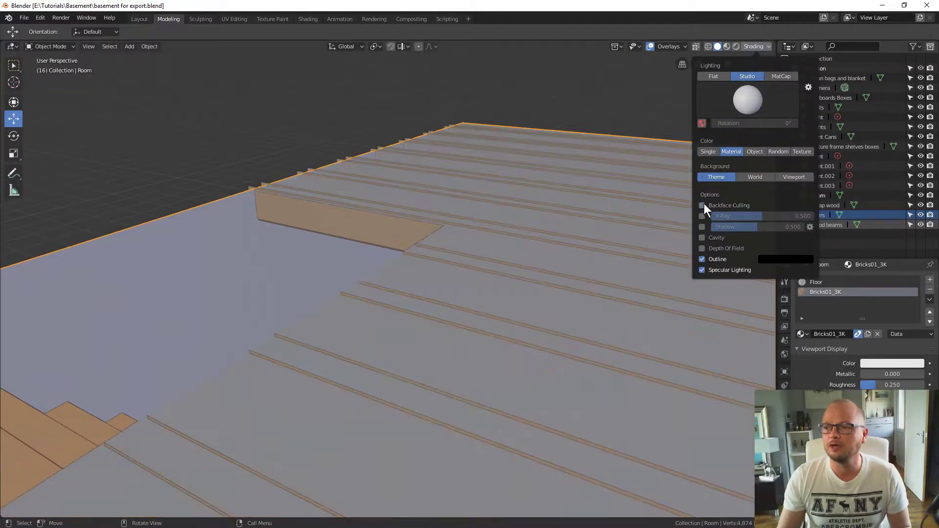
Step: Narrow the stair opening in the Room ceiling by moving its joist-side edge inward along Y
mouse_move(260, 226)
middle_mouse_down()
mouse_move(281, 252)
mouse_move(532, 265)
middle_mouse_up()
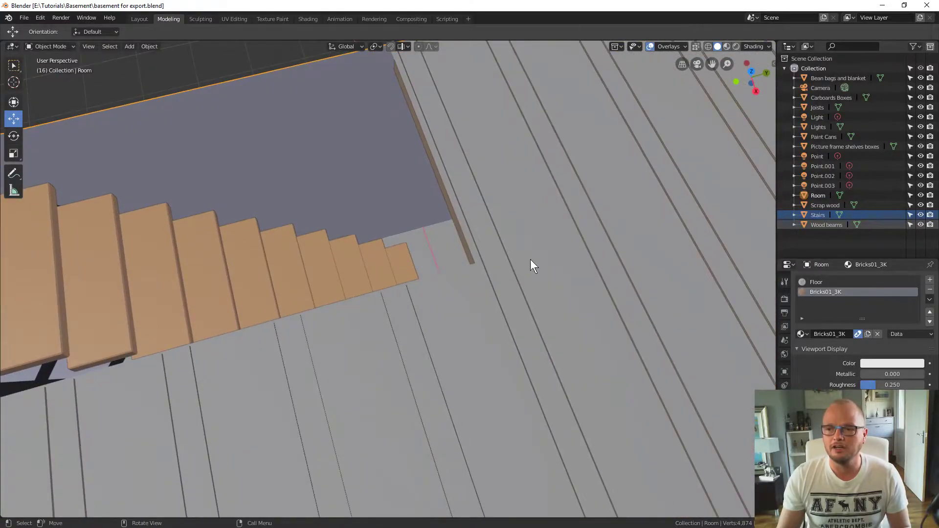
key("Tab")
left_click(464, 238)
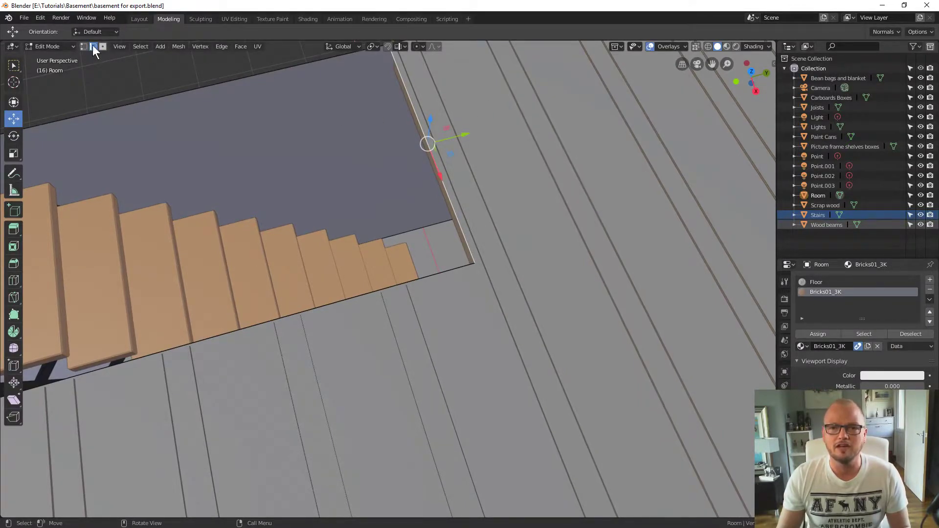
left_click_drag(463, 137, 354, 165)
Step: Edit the Joists mesh and select the cut end of the joist beside the stair opening
middle_click_drag(391, 301, 413, 281)
key("Tab")
left_click(413, 281)
key("Tab")
left_click(406, 273)
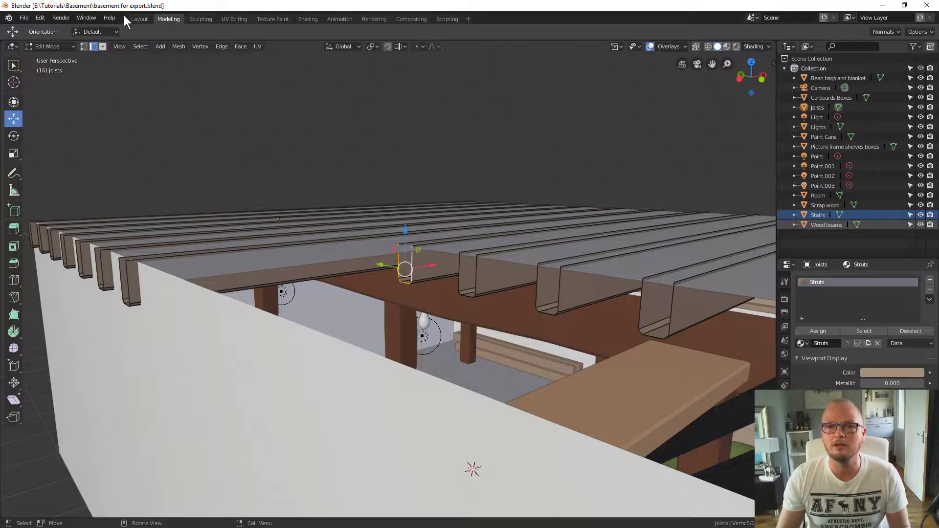
Step: Start the Shortcut VUr key display from the Layout workspace
left_click(138, 20)
left_click(769, 97)
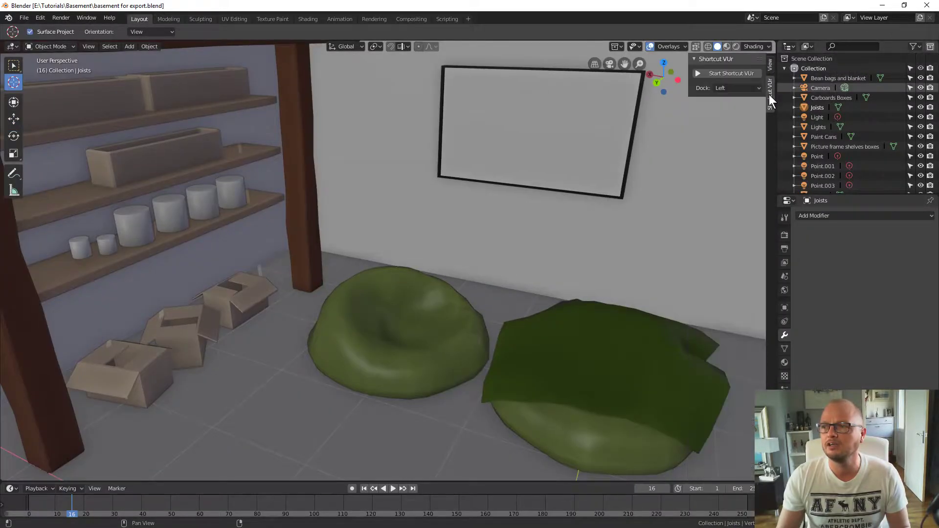
left_click(731, 75)
left_click(769, 65)
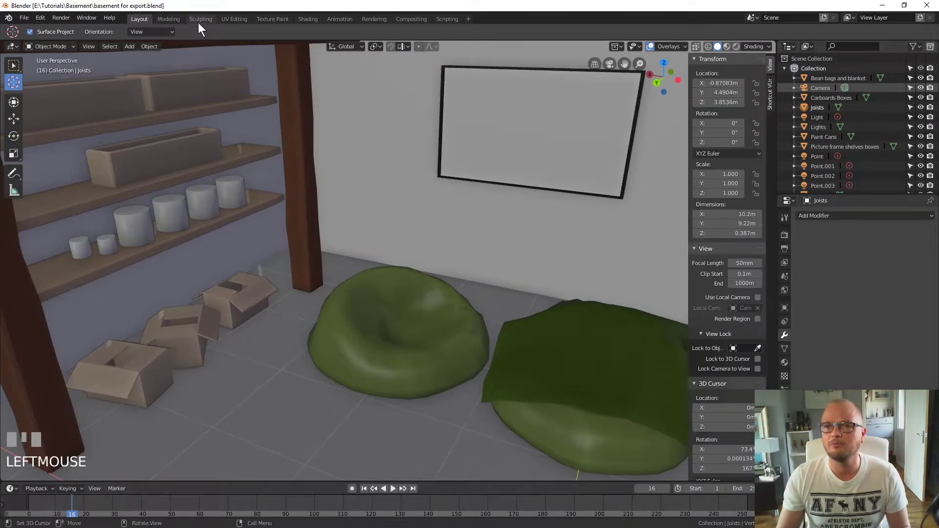
Step: Return to the Modeling workspace and extend the selected joist end toward the basement's outer wall
left_click(180, 19)
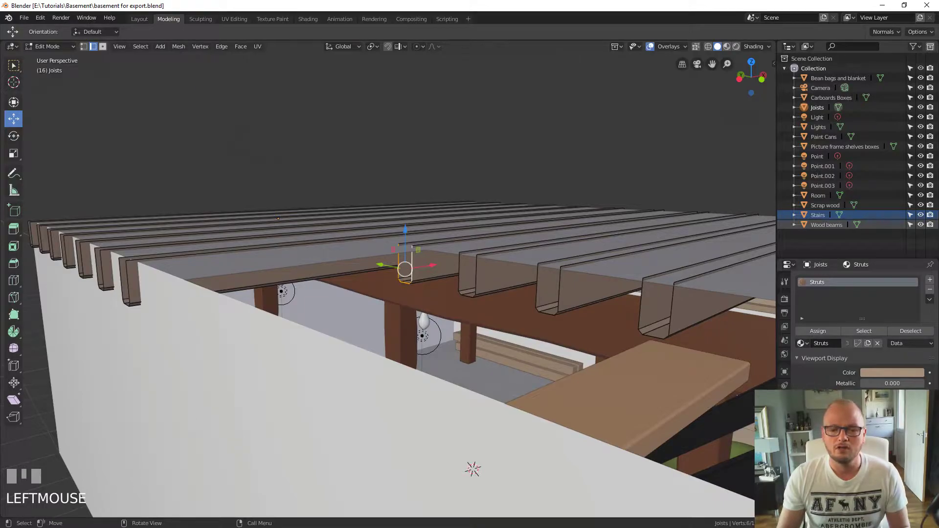
left_click_drag(405, 268, 194, 321)
middle_click_drag(194, 321, 224, 273)
Step: Extrude the Room's top wall edge at the stair opening upward by about 3 m along Z
key("Tab")
left_click(177, 310)
middle_click_drag(177, 309, 307, 261)
key("e")
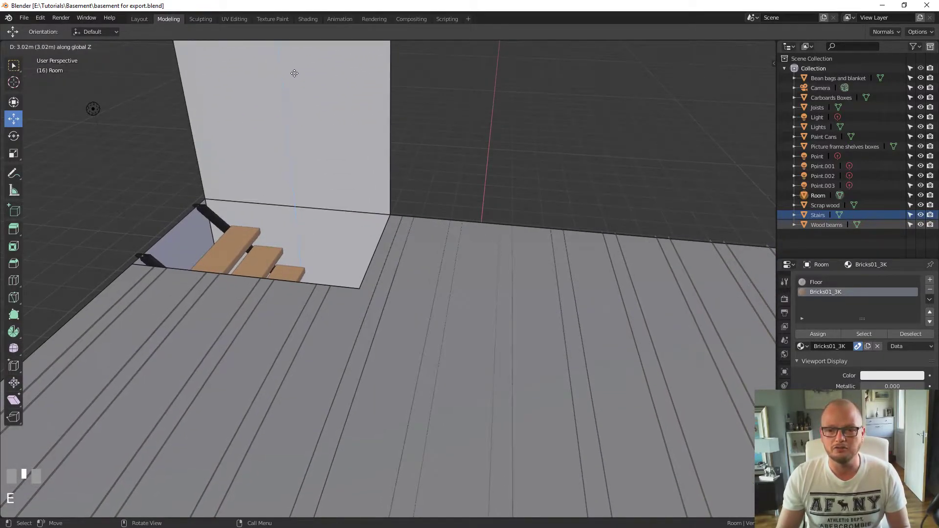
left_click(337, 197)
Step: Examine the raised stair wall from outside and inside the Blender basement, and compare it with the brick walls in the Unity scene
scroll(338, 198, "down", 5)
middle_click_drag(364, 346, 358, 322)
scroll(366, 323, "up", 2)
left_click(295, 247)
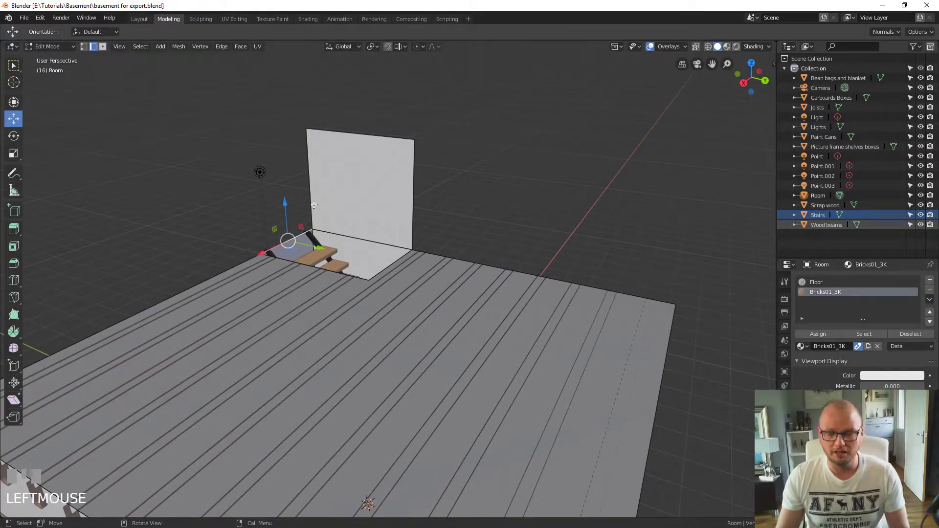
middle_click_drag(357, 346, 457, 377)
scroll(425, 329, "up", 10)
key("Tab")
middle_click_drag(395, 311, 432, 311)
scroll(357, 323, "down", 5)
scroll(355, 313, "up", 5)
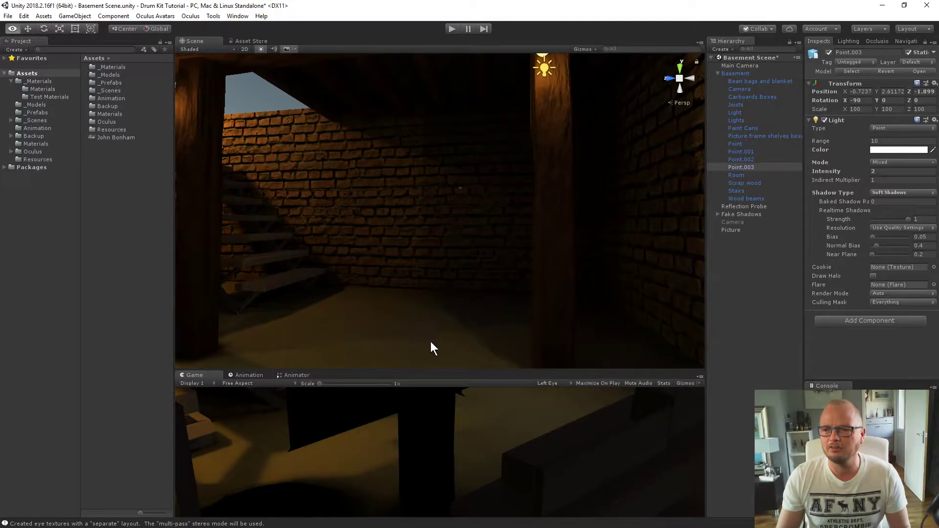
middle_click_drag(431, 343, 489, 298)
right_click_drag(553, 284, 605, 287)
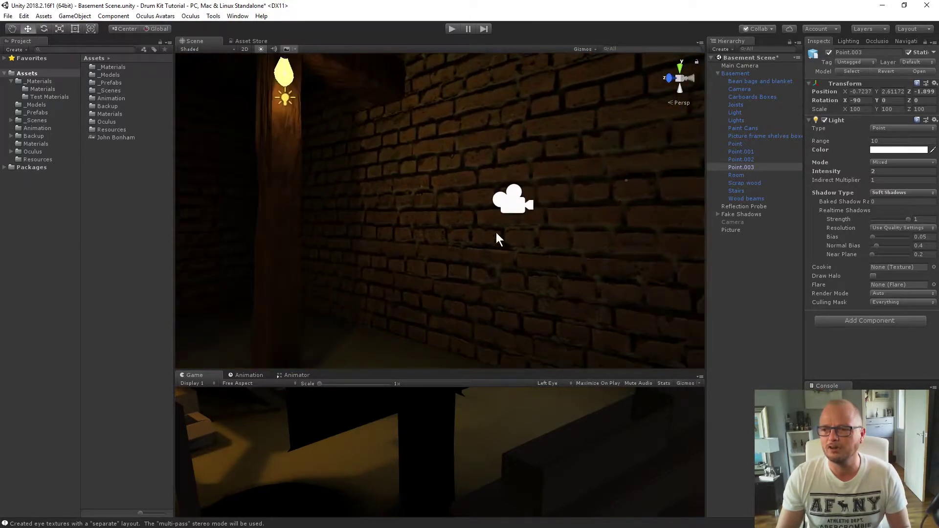
right_click_drag(421, 237, 532, 237)
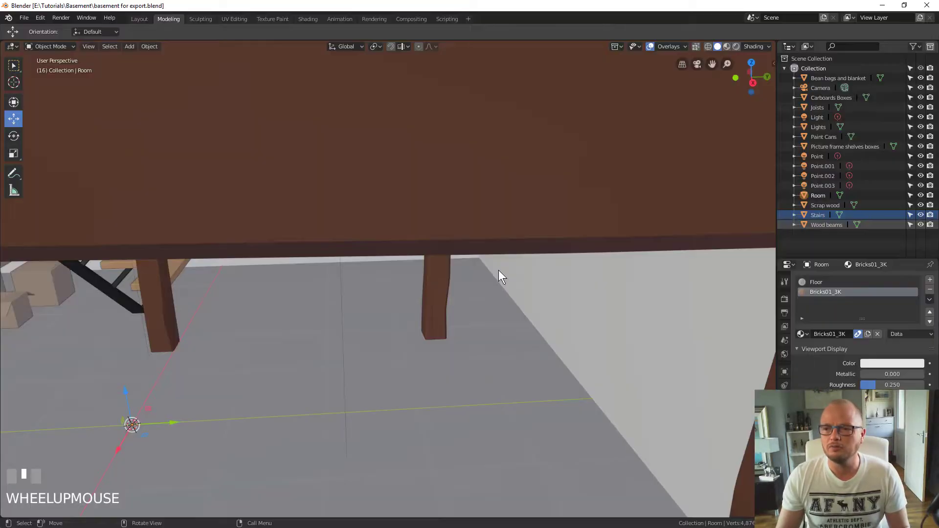
Step: Bring the Room mesh into edit mode in Blender's UV Editing workspace, viewed from outside the basement
scroll(485, 249, "down", 6)
key("Tab")
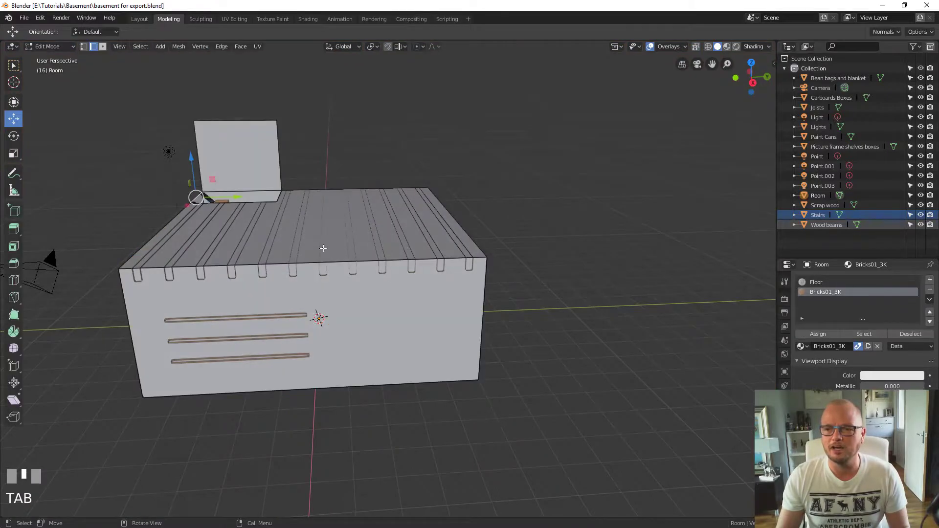
key("Tab")
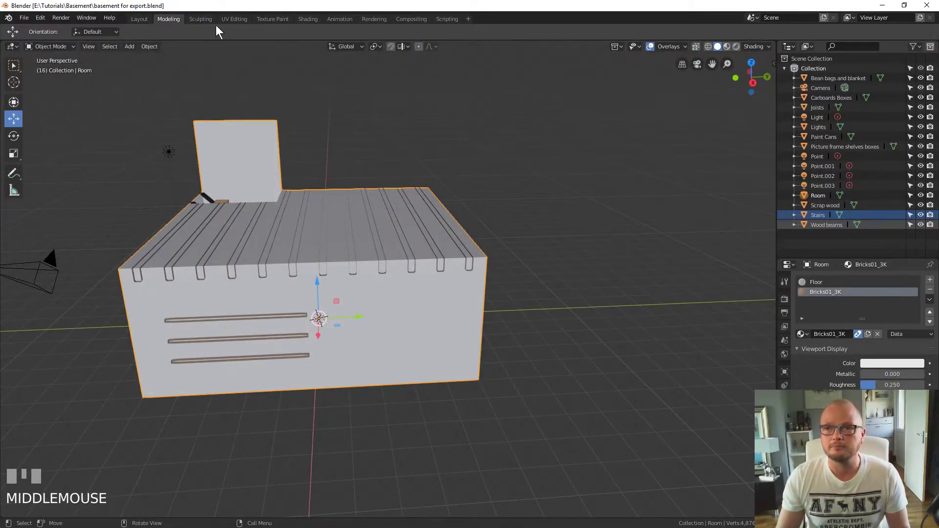
left_click(234, 18)
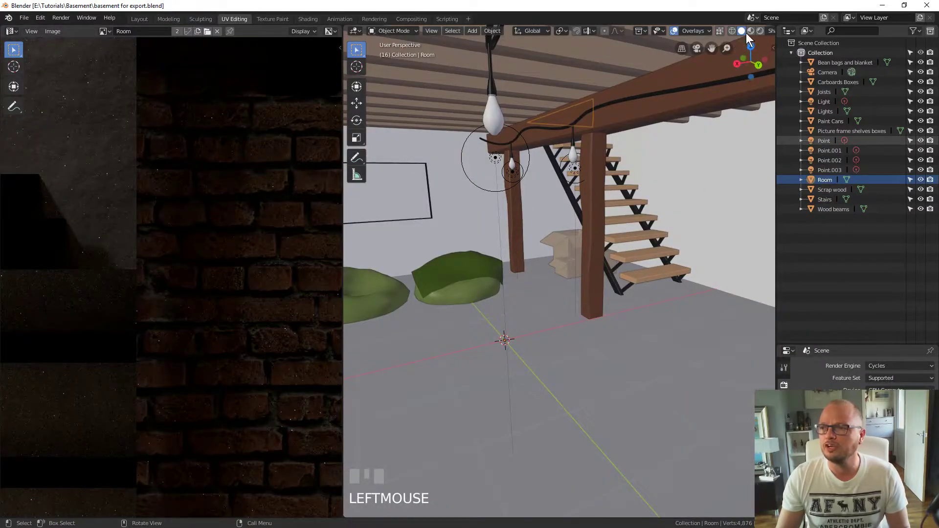
scroll(581, 272, "down", 3)
middle_click_drag(580, 272, 644, 292)
scroll(557, 306, "down", 3)
key("Tab")
Step: Select the ceiling's outer perimeter edges, including those at the stair opening, and mark them as seams
left_click(688, 352, "alt")
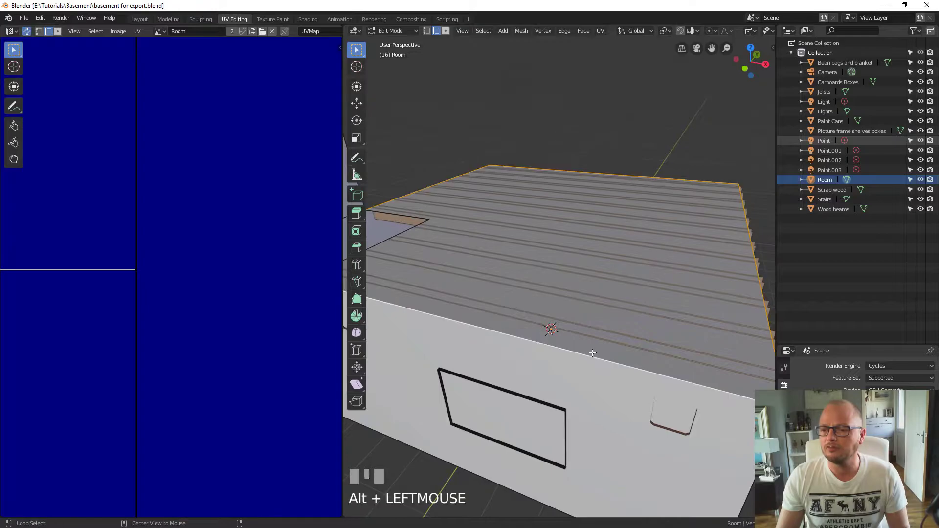
middle_click_drag(688, 352, 484, 318)
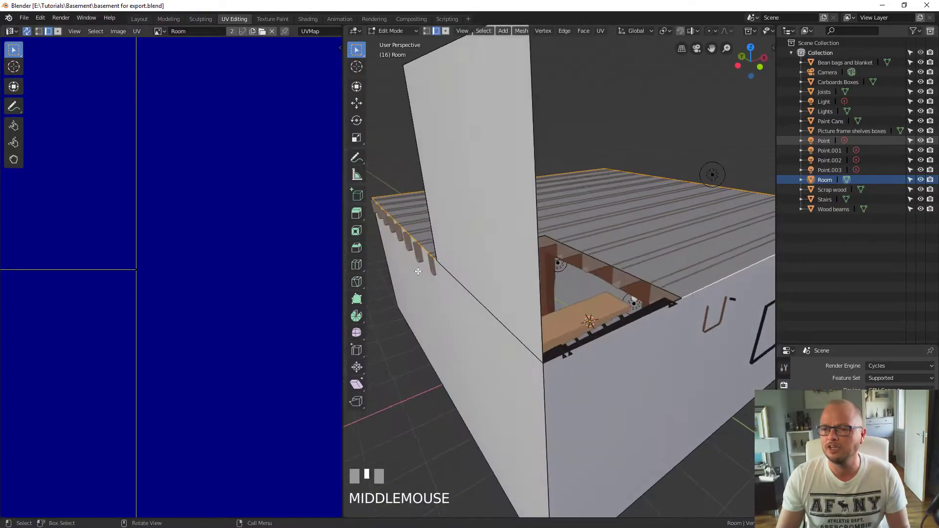
left_click(490, 315, "shift")
left_click(557, 360, "shift")
key("F3")
type("Flip Normal")
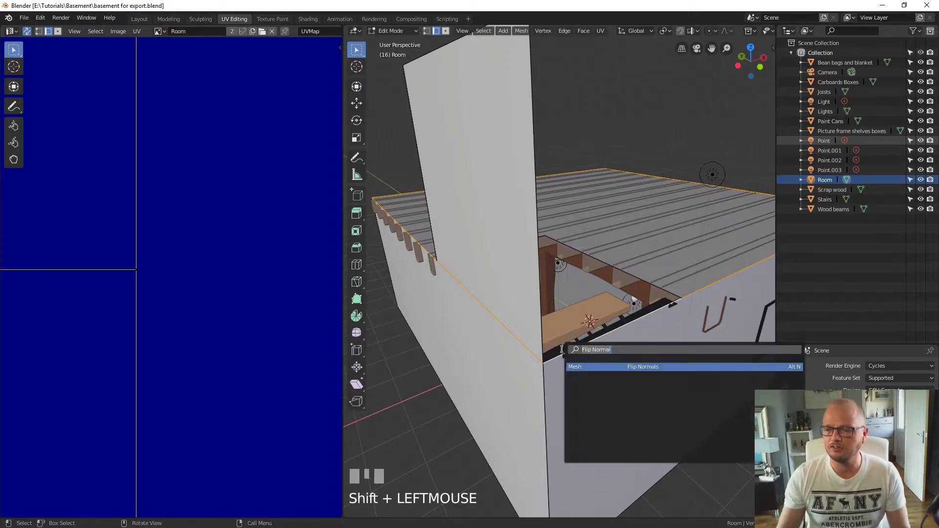
key("Return")
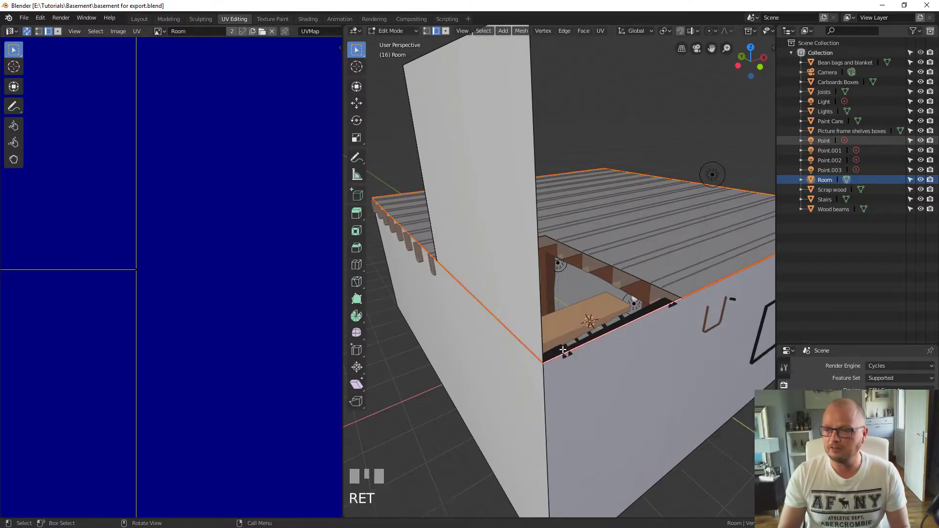
Step: Select the perimeter edges of the Room's floor and mark them as seams
middle_click_drag(562, 349, 562, 424)
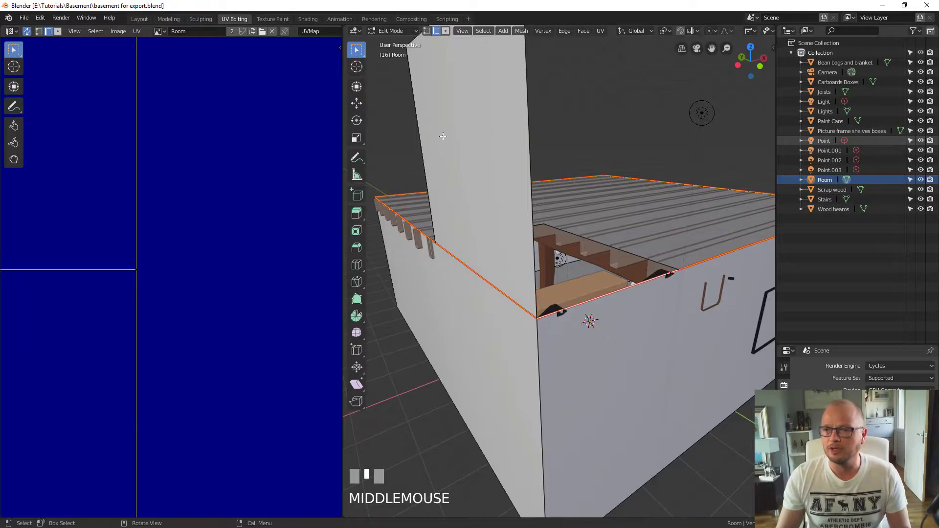
middle_click_drag(629, 395, 526, 423)
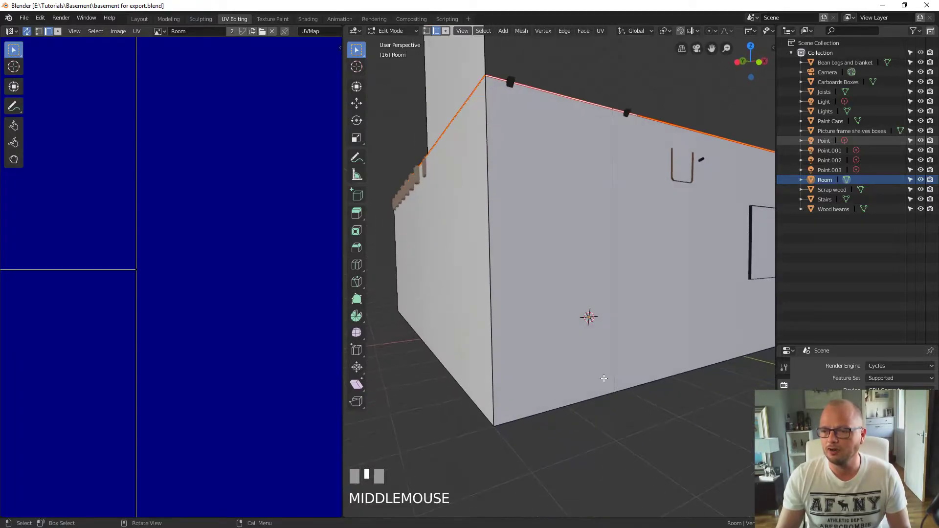
left_click(519, 418, "alt")
left_click(516, 416)
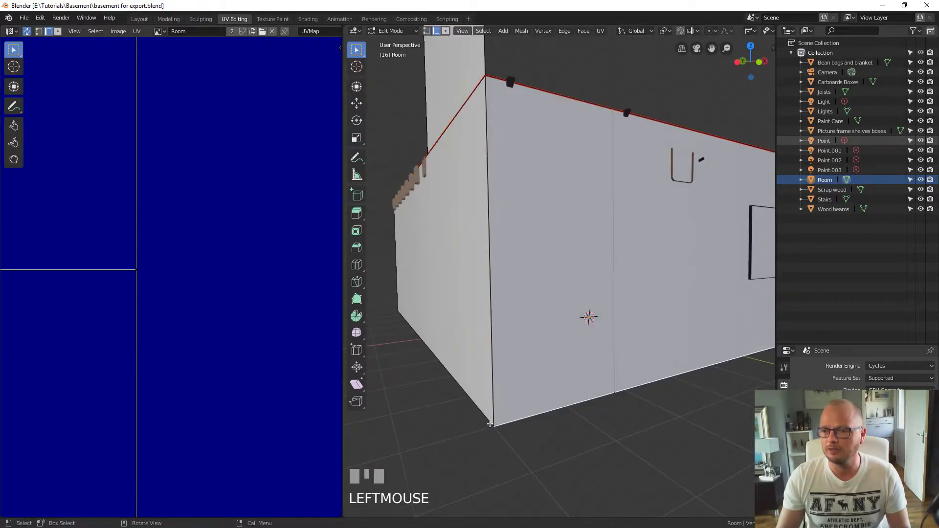
middle_click_drag(515, 416, 639, 232)
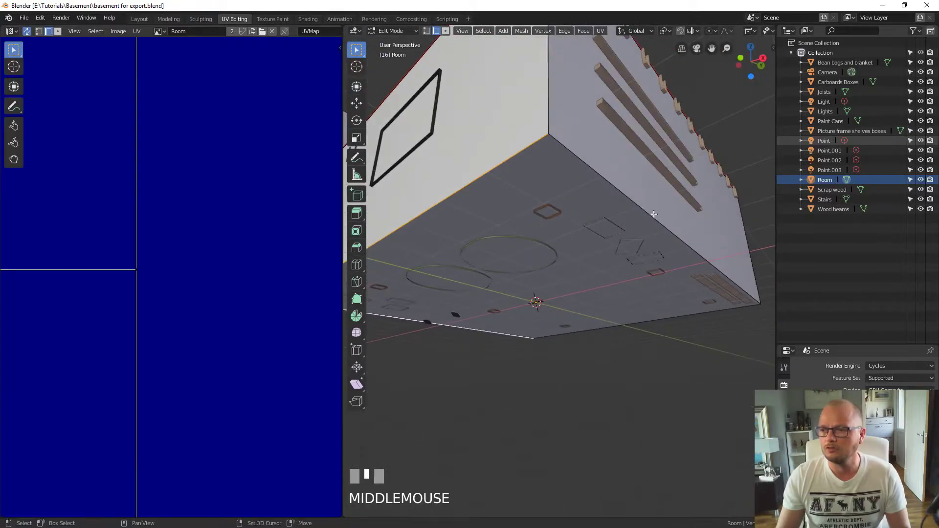
left_click(655, 215, "shift")
left_click(637, 321, "shift")
key("F3")
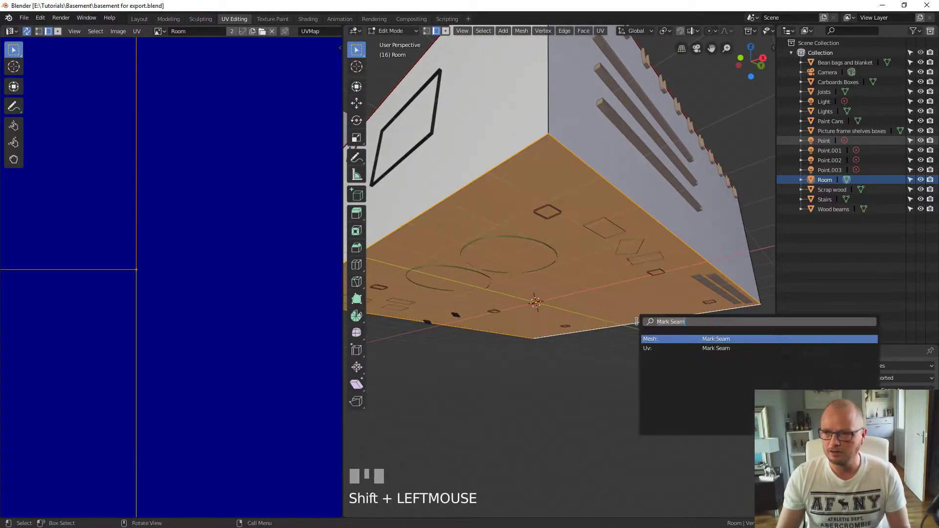
key("space")
Step: Mark the vertical corner edge of the wall with the shelves as a seam
middle_click_drag(555, 168, 498, 332)
middle_click_drag(585, 214, 446, 362)
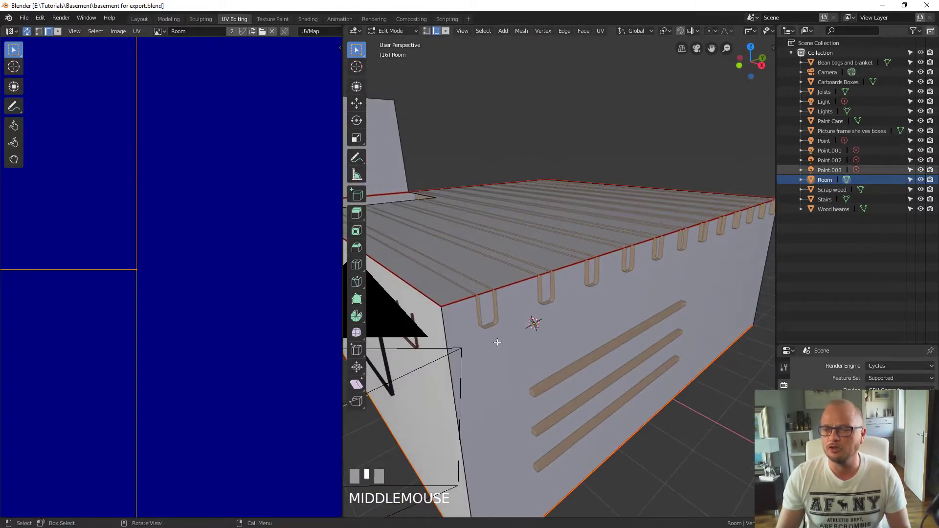
left_click(444, 333)
key("space")
left_click(528, 347)
Step: Mark the next vertical corner edge between the Room's outer walls as a seam
middle_click_drag(620, 272, 467, 279)
middle_click_drag(710, 310, 677, 302)
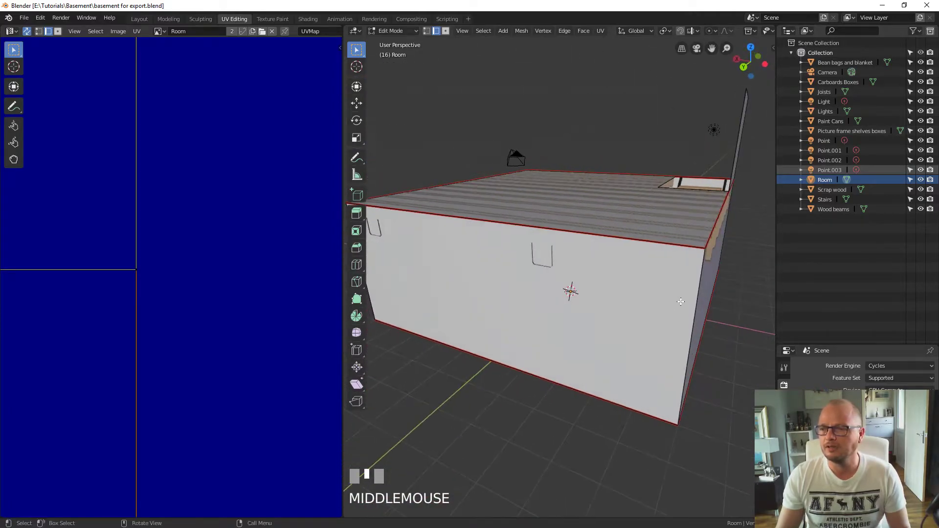
left_click(693, 301)
key("space")
left_click(732, 318)
Step: Select the whole Room mesh and unwrap its UVs along the marked seams
key("a")
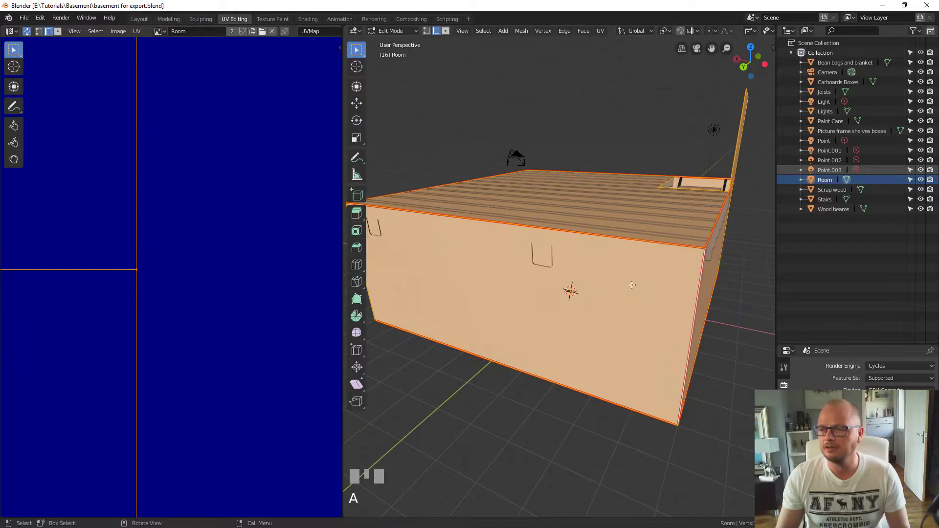
key("u")
left_click(631, 285)
scroll(165, 302, "down", 5)
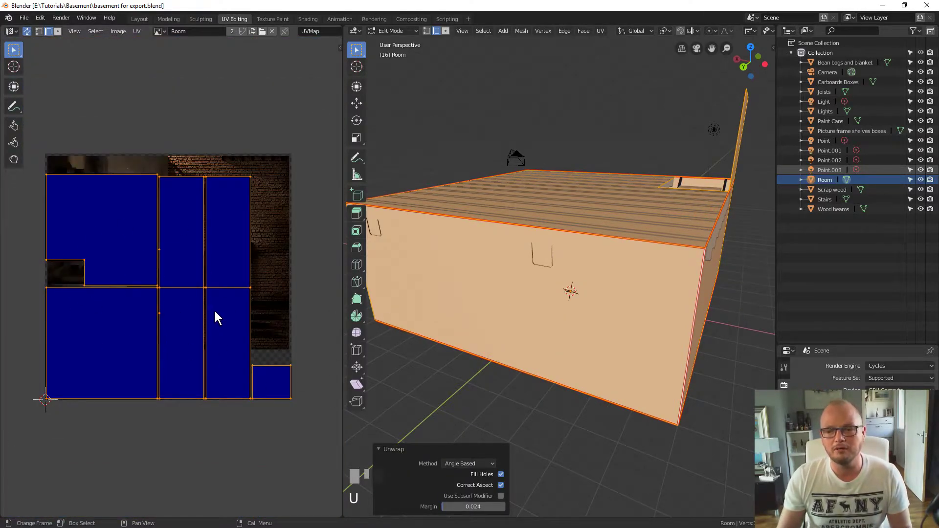
Step: Pack the Room's UV islands and rotate the whole UV layout by -90 degrees
left_click(136, 31)
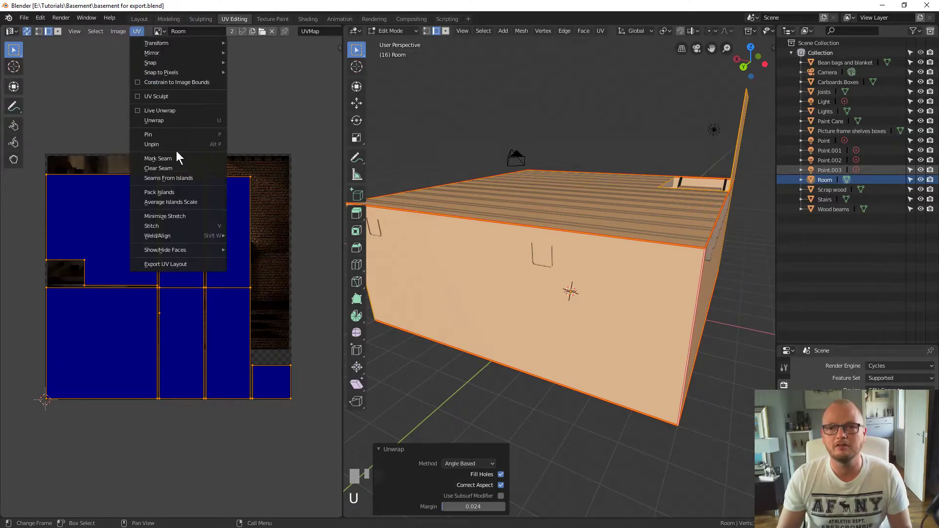
left_click(192, 191)
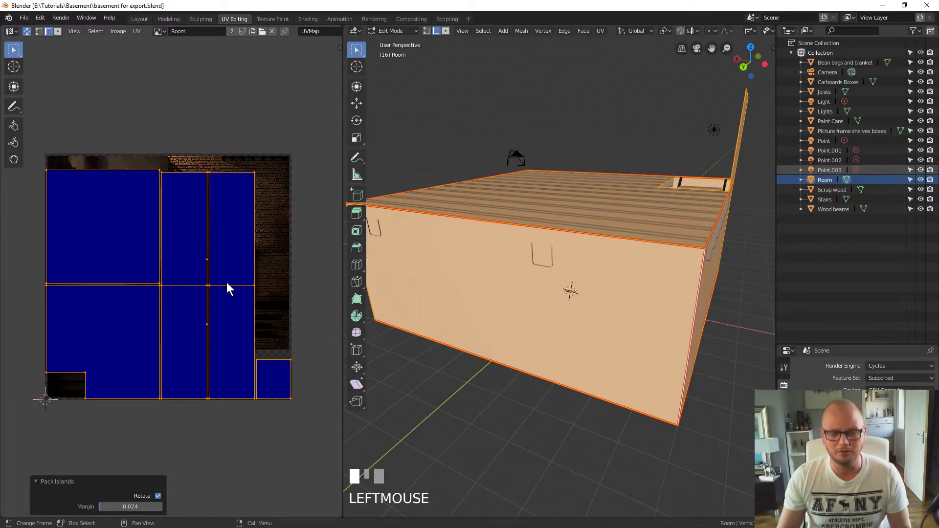
key("r")
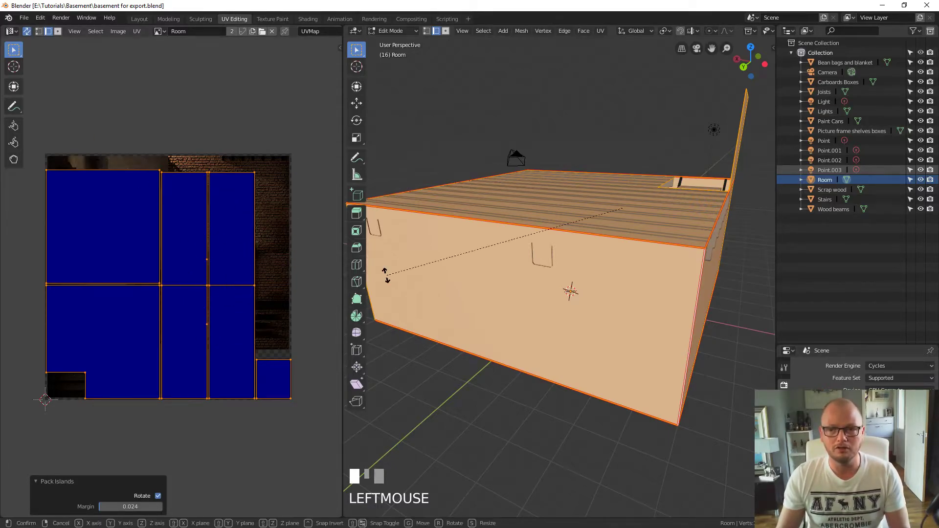
right_click(662, 243)
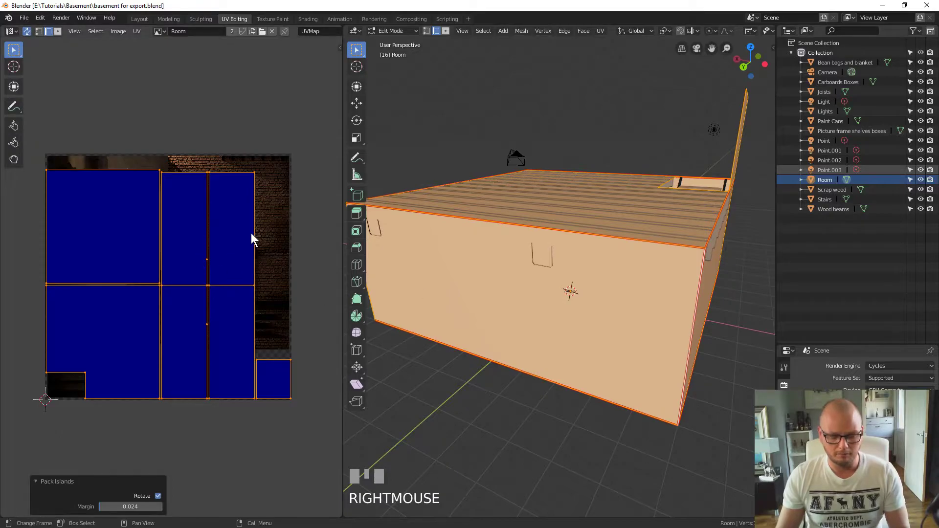
key("r")
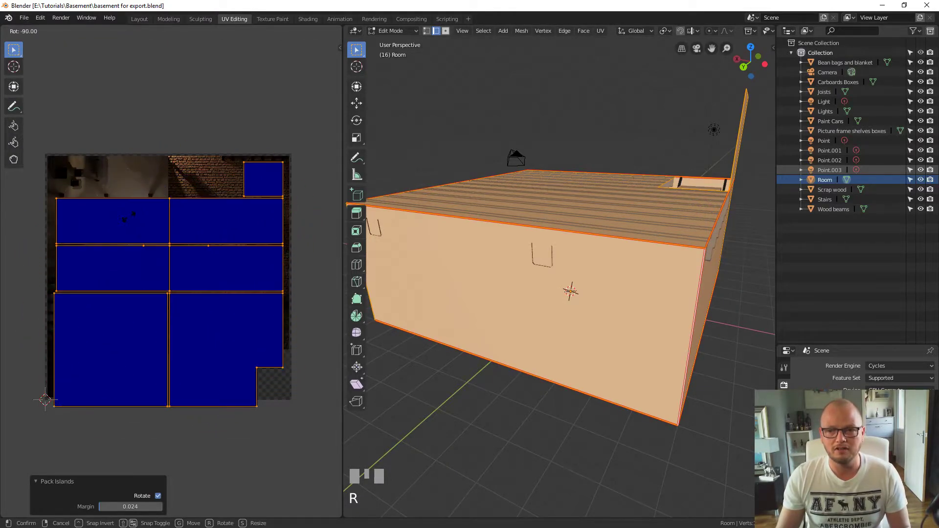
left_click(148, 255, "ctrl")
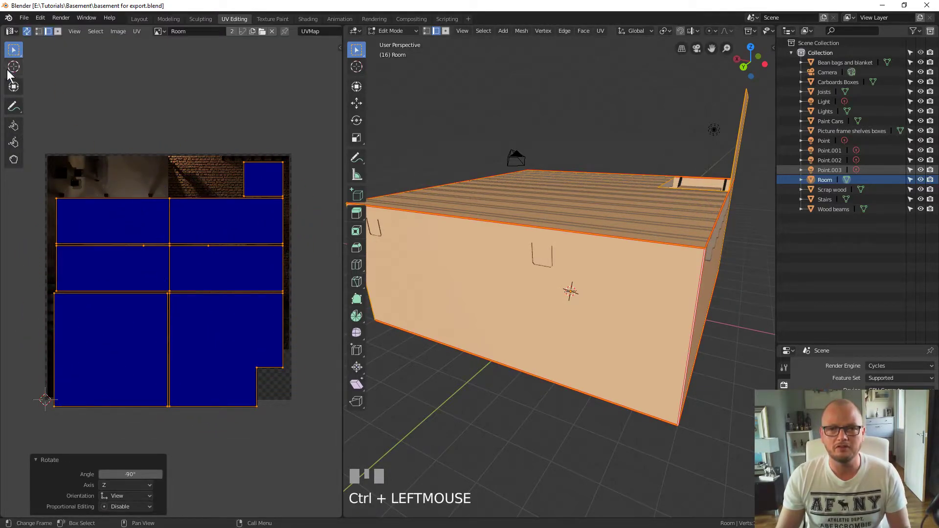
Step: Move the Room's rotated UV layout with the Transform tool so it fits within the texture bounds
left_click(14, 86)
left_click_drag(176, 259, 176, 258)
key("Tab")
key("Tab")
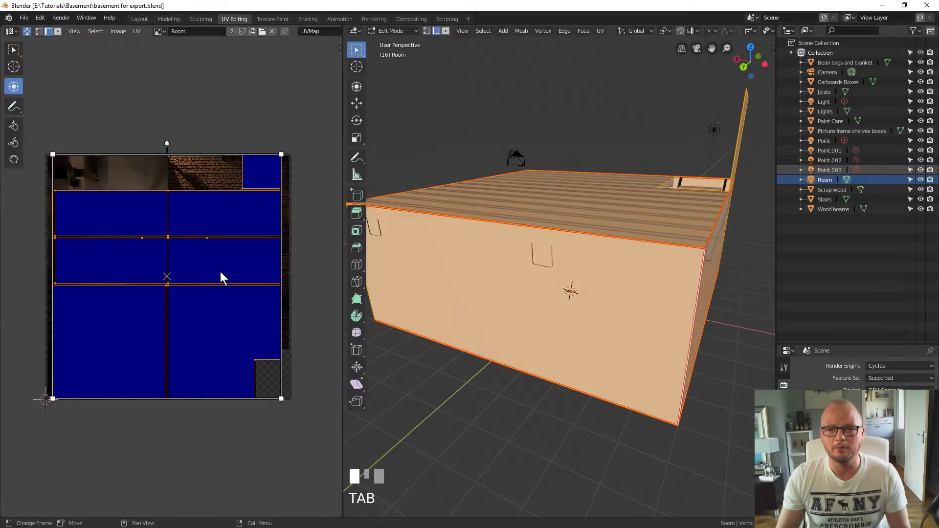
scroll(210, 377, "up", 5)
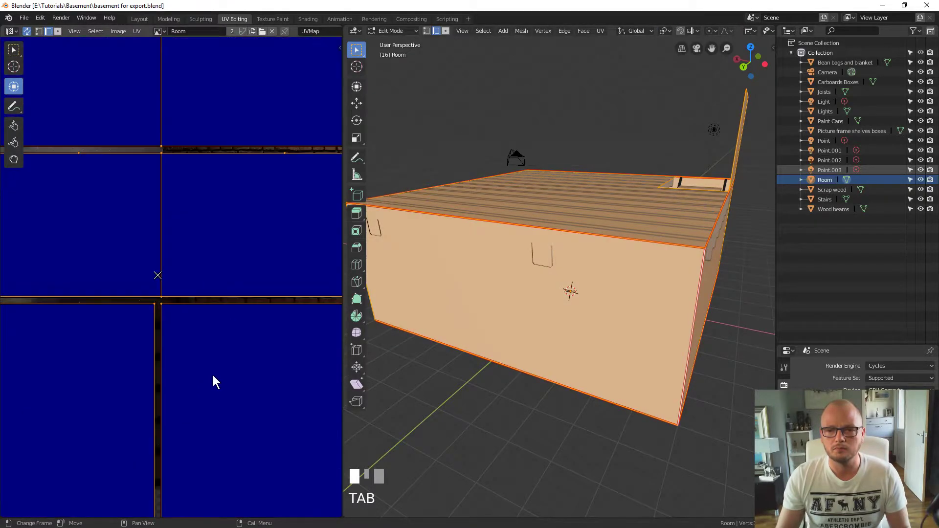
scroll(219, 386, "down", 3)
Step: Examine the brick texture on the Room's walls and corners from inside the basement in rendered shading
key("Tab")
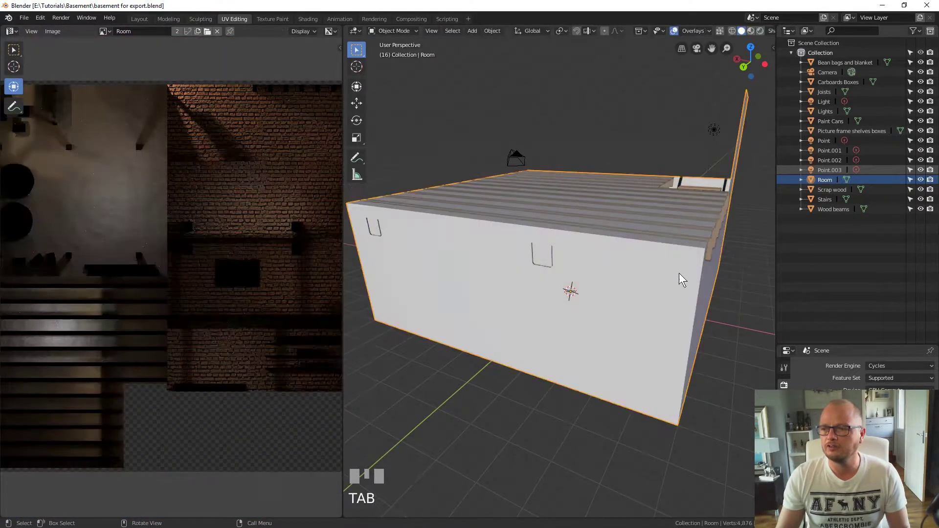
scroll(657, 306, "up", 8)
mouse_move(660, 298)
middle_mouse_down("shift")
mouse_move(666, 278)
mouse_move(446, 369)
mouse_move(660, 332)
mouse_move(647, 162)
middle_mouse_up("shift")
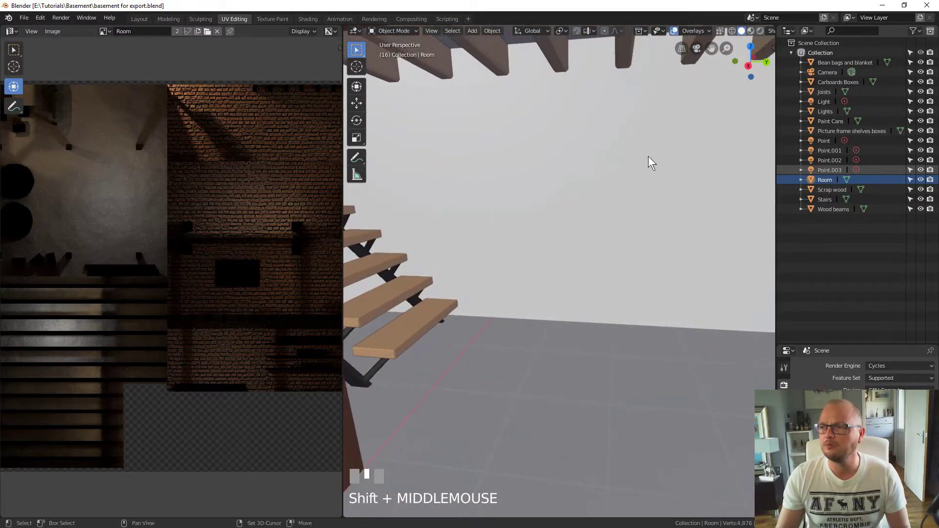
left_click(760, 30)
middle_click_drag(579, 292, 631, 289)
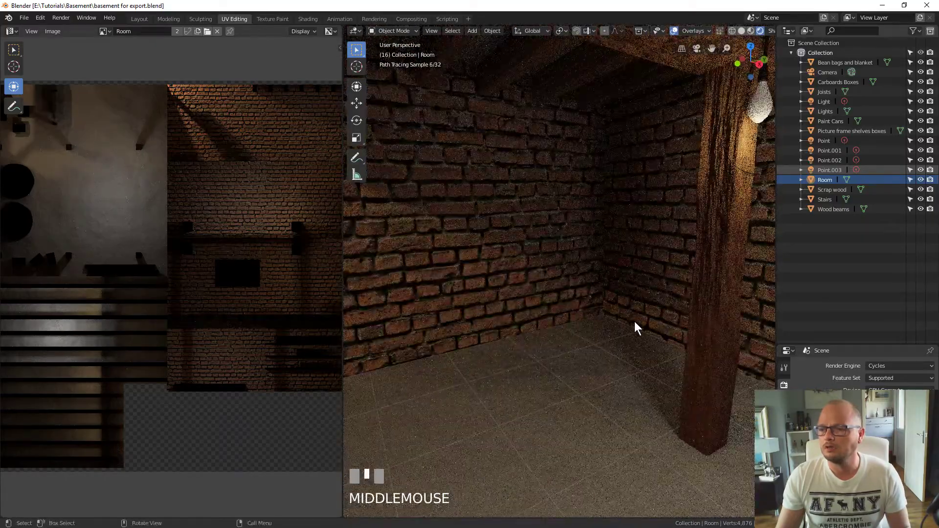
middle_click_drag(654, 323, 445, 360)
scroll(634, 319, "up", 4)
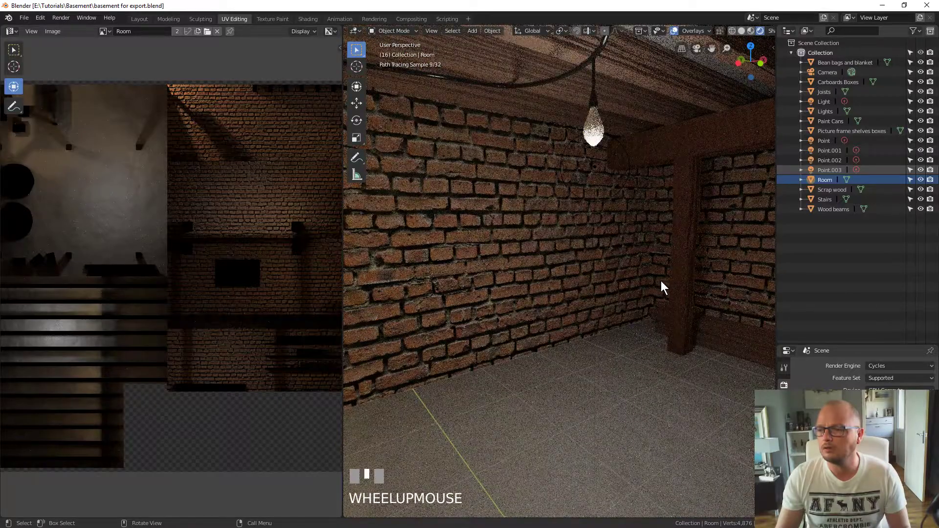
scroll(665, 274, "up", 2)
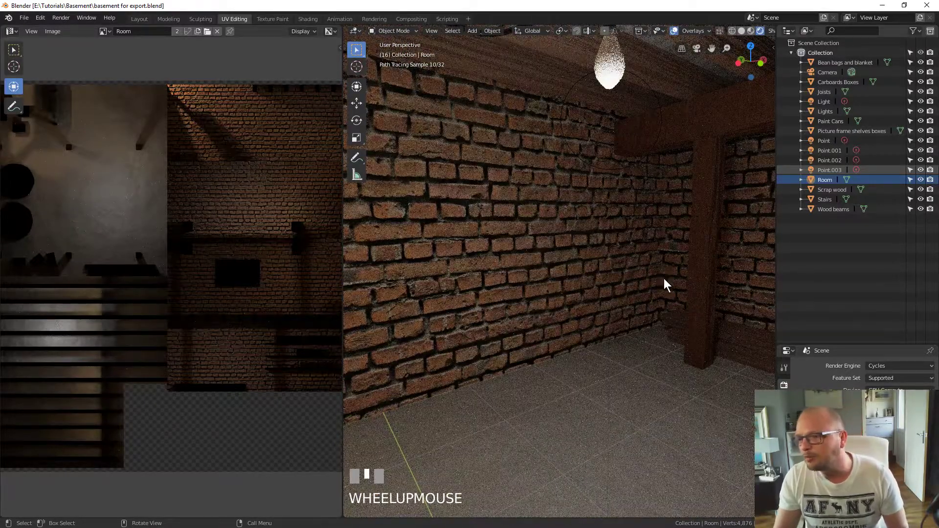
middle_click_drag(569, 313, 482, 303)
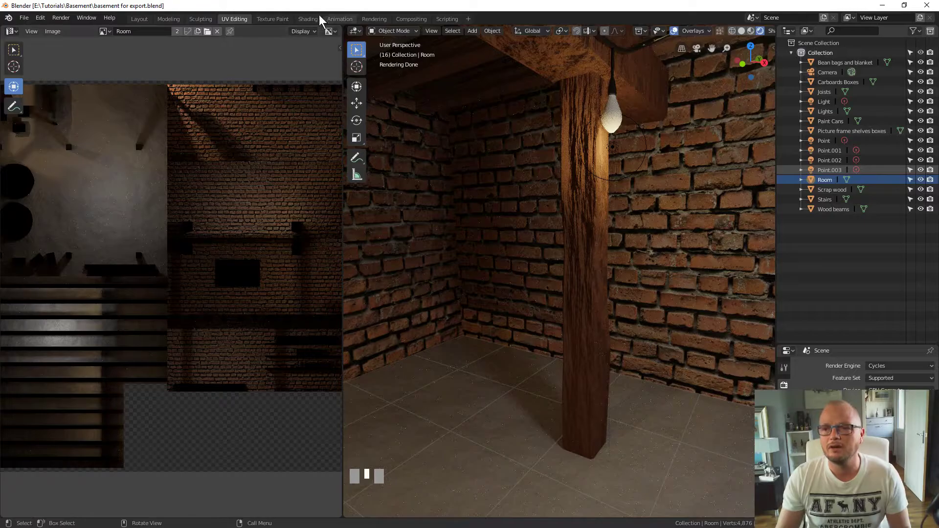
Step: Turn off UV sync selection for the Room mesh and switch the UV editor to island selection mode
left_click(230, 20)
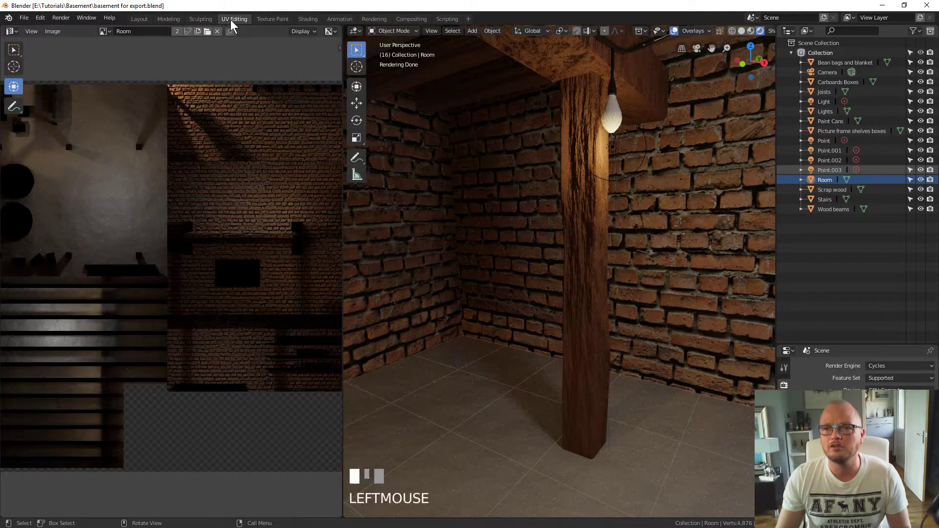
key("Tab")
left_click(435, 278)
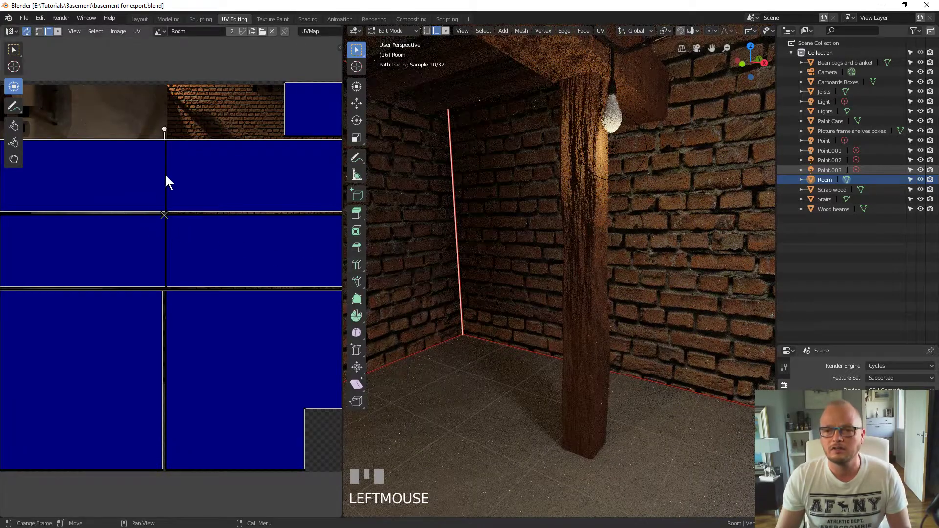
left_click(166, 178)
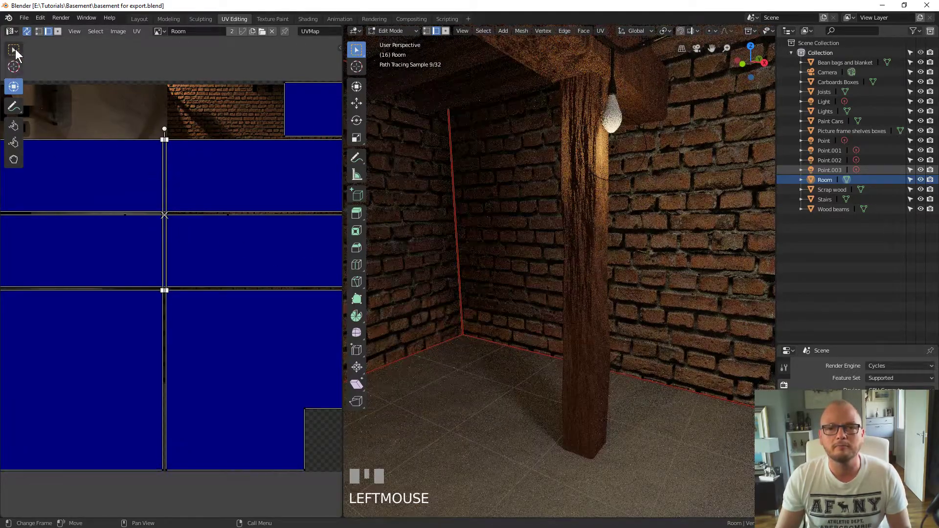
left_click(27, 31)
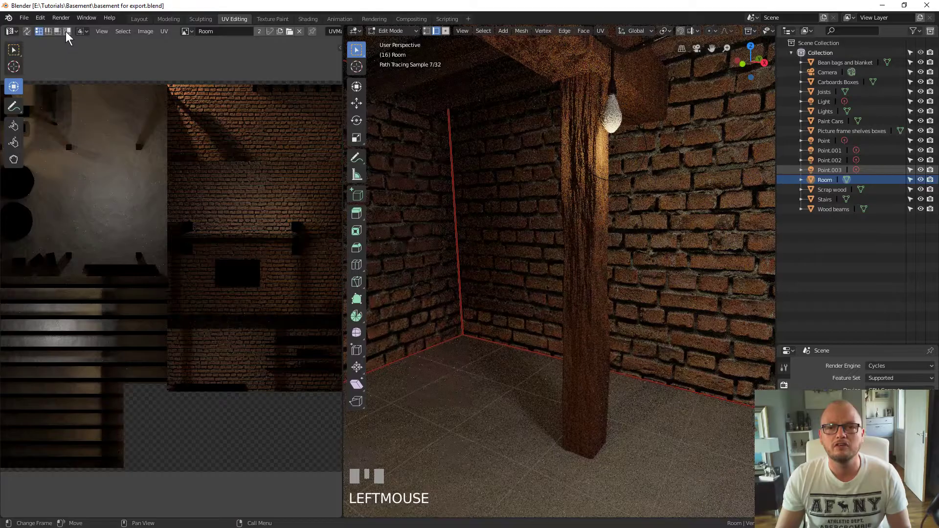
key("a")
left_click(433, 277)
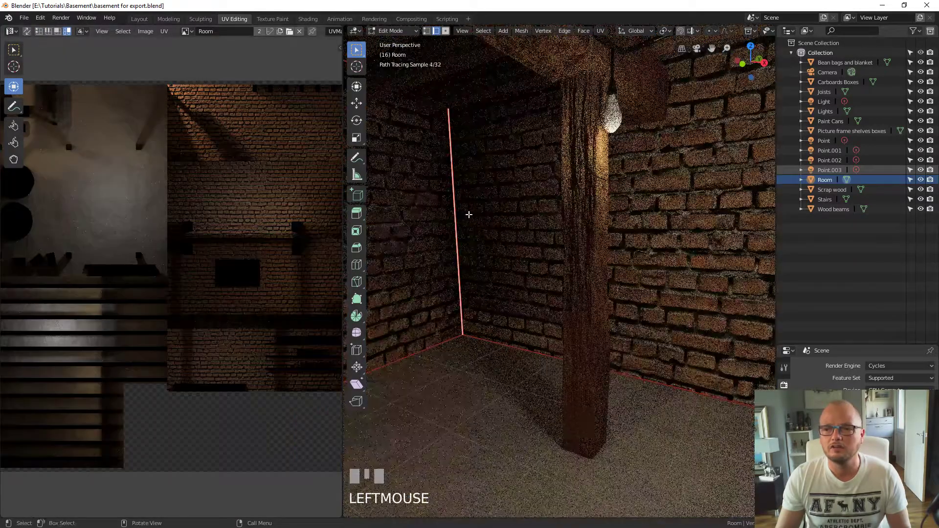
Step: With the whole Room mesh selected, move the uppermost wide wall UV island vertically by -0.01 m, then 0.0125 m, and check the bricks at the corner
key("a")
left_click(192, 184)
left_click_drag(168, 175, 166, 180)
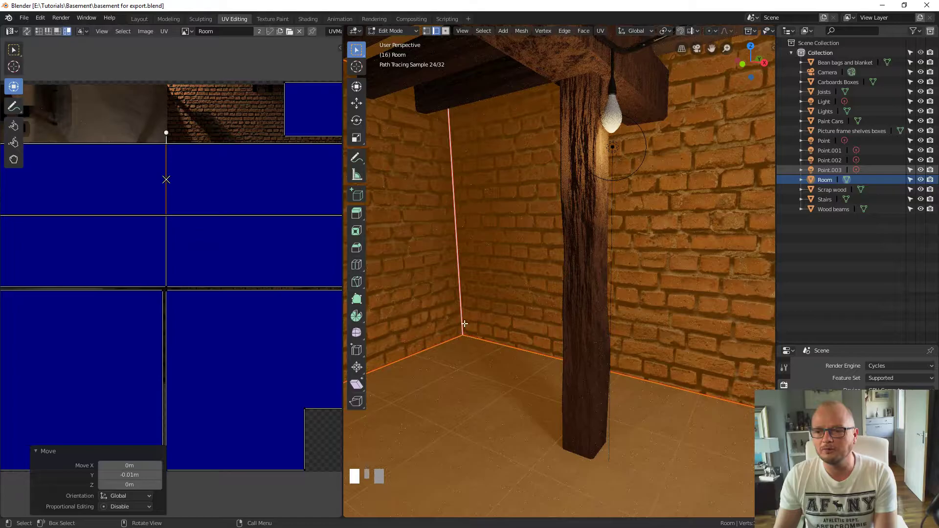
left_click_drag(176, 168, 177, 168)
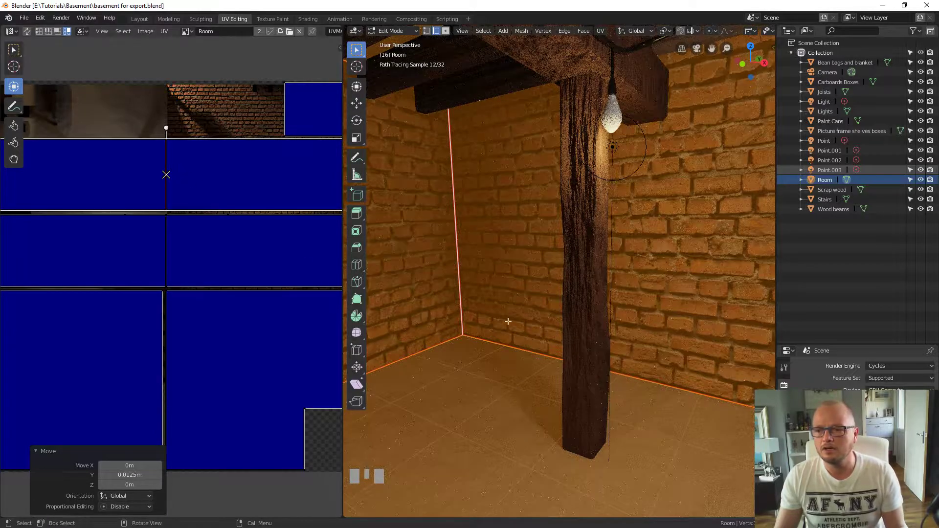
key("Tab")
scroll(462, 323, "up", 1)
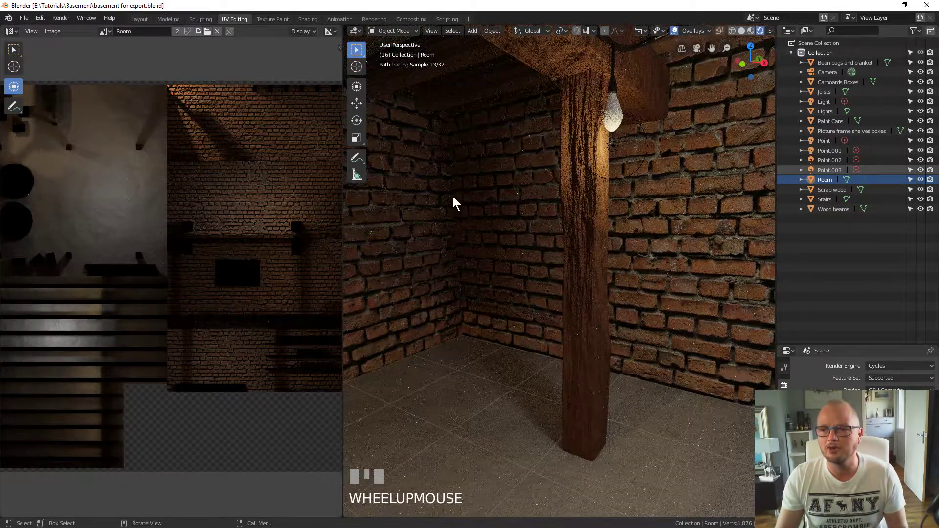
scroll(679, 308, "down", 3)
middle_click_drag(704, 287, 480, 333, "shift")
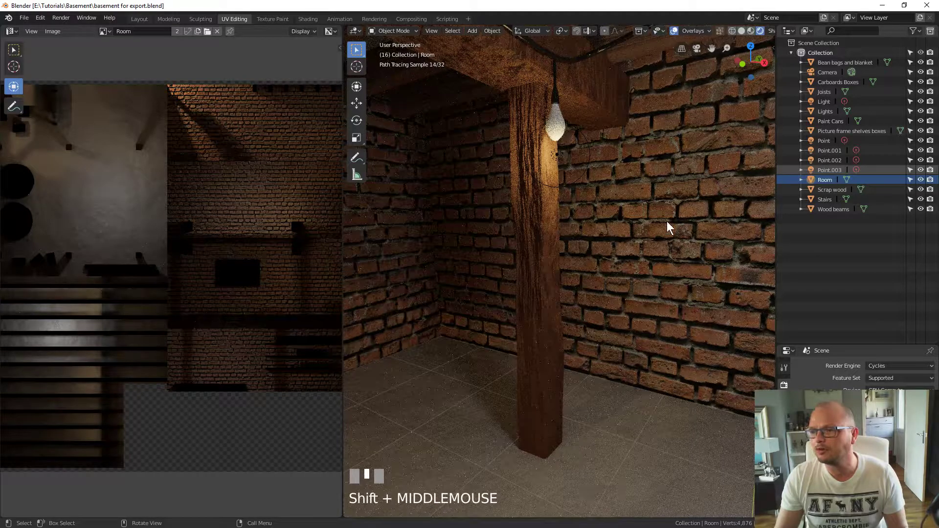
scroll(499, 335, "down", 1)
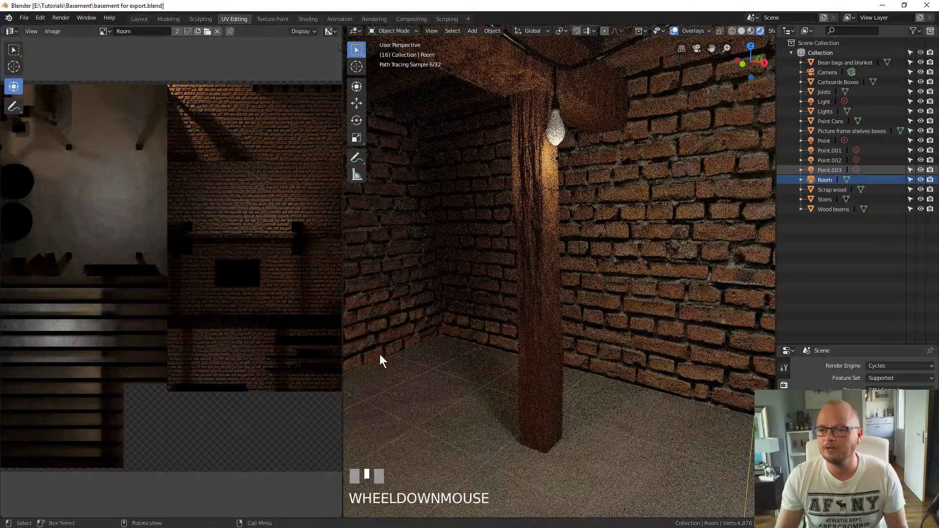
Step: Switch to the Shading workspace and enlarge the node editor to show the Room's Bricks01_3K material nodes
left_click(307, 20)
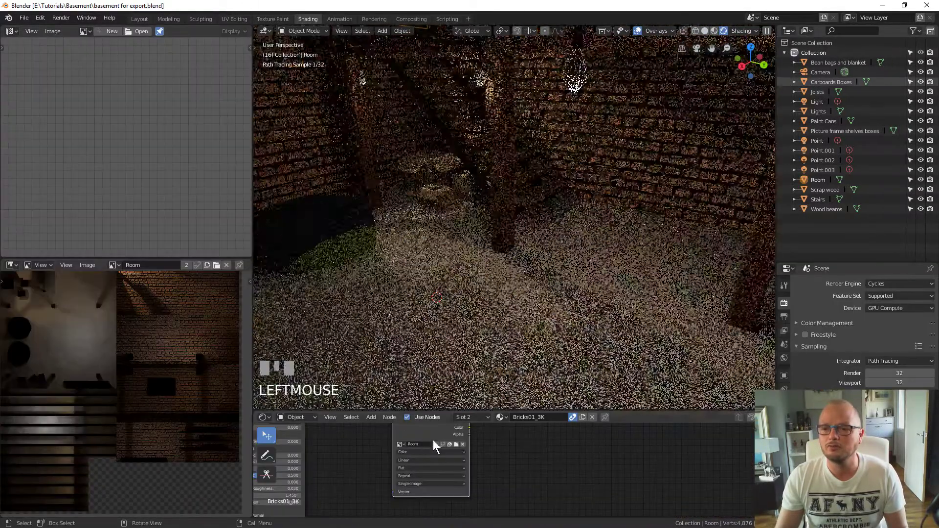
scroll(496, 477, "down", 3)
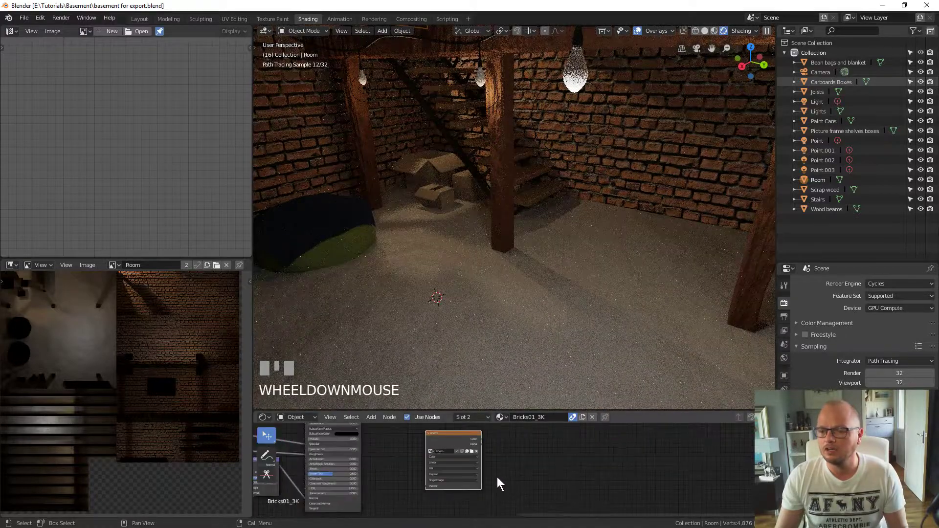
middle_click_drag(426, 474, 601, 436)
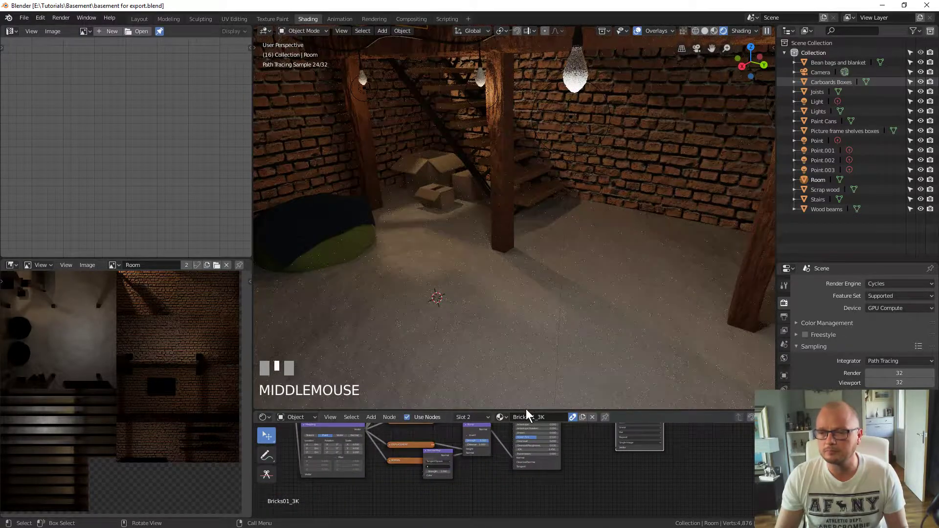
left_click_drag(526, 410, 489, 221)
middle_click_drag(348, 430, 461, 425)
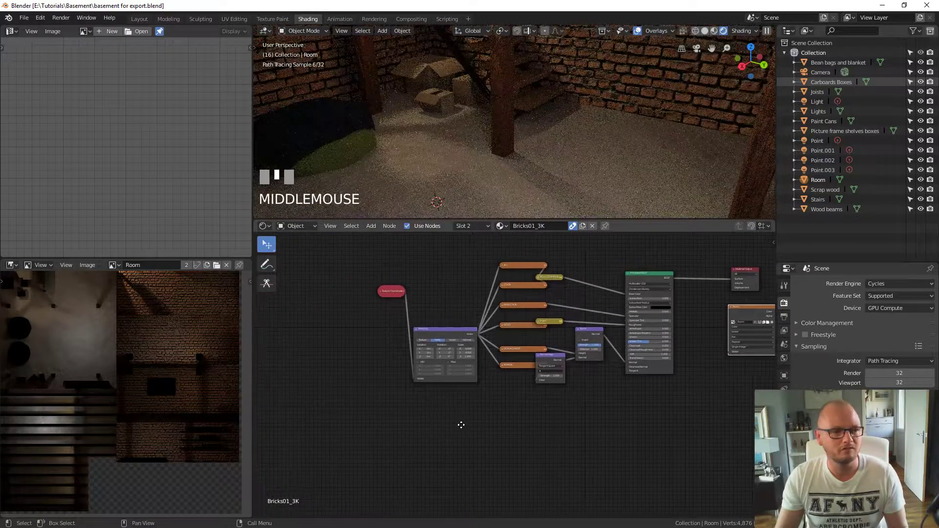
Step: Set the X and Y scale of the Bricks01_3K material's Mapping node to 6 and check the walls
scroll(447, 379, "up", 5)
middle_click_drag(386, 313, 520, 382)
double_click(502, 348)
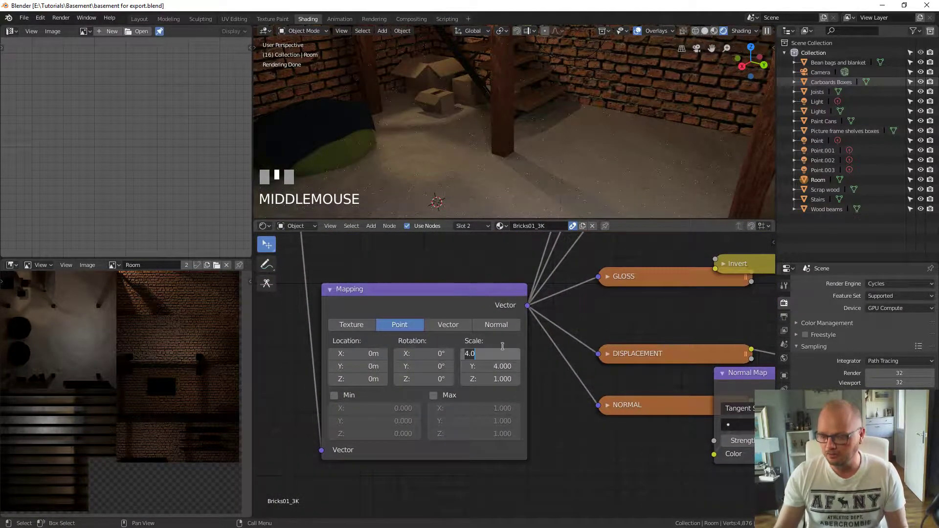
type("6")
key("Tab")
type("6")
key("KP_Enter")
mouse_move(567, 97)
middle_mouse_down()
mouse_move(609, 138)
mouse_move(624, 137)
mouse_move(461, 104)
middle_mouse_up()
mouse_move(592, 126)
middle_mouse_down()
mouse_move(609, 126)
mouse_move(549, 147)
mouse_move(455, 146)
mouse_move(540, 163)
mouse_move(533, 128)
middle_mouse_up()
scroll(538, 152, "down", 2)
Step: Switch to the Modeling workspace, return the Room to Object Mode and bring the hanging lights inside the basement into view
key("Tab")
left_click(168, 19)
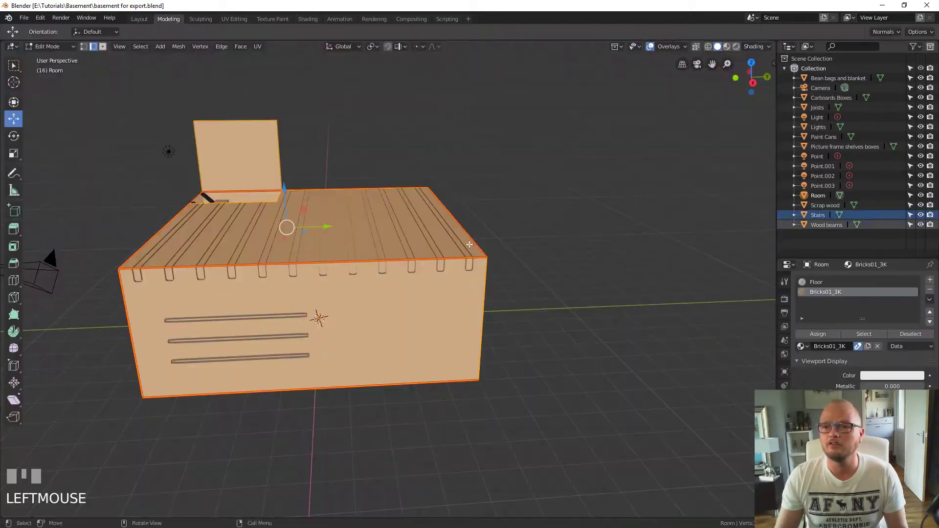
left_click(370, 260)
key("Tab")
scroll(370, 281, "up", 8)
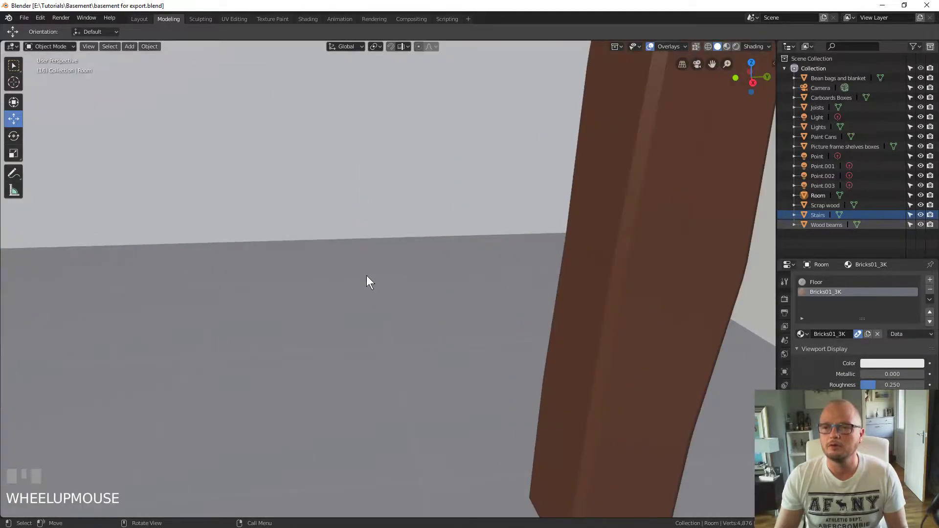
middle_click_drag(372, 286, 308, 283, "shift")
scroll(446, 333, "down", 6)
middle_click_drag(373, 248, 364, 376, "shift")
key("Tab")
left_click(252, 133)
middle_click_drag(255, 131, 306, 168, "shift")
key("Tab")
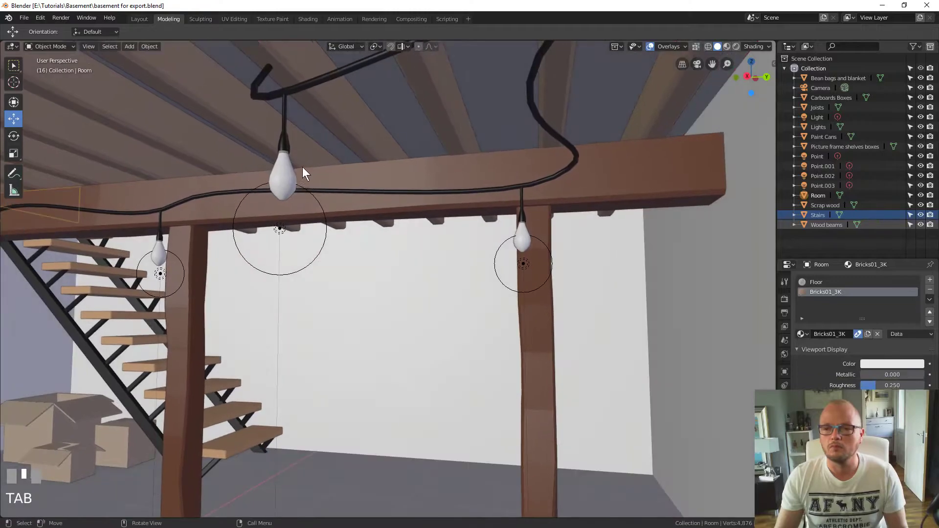
Step: Enter Edit Mode on the Lights object and select the linked mesh of the nearest hanging light bulb
left_click(289, 171)
key("Tab")
left_click(284, 181)
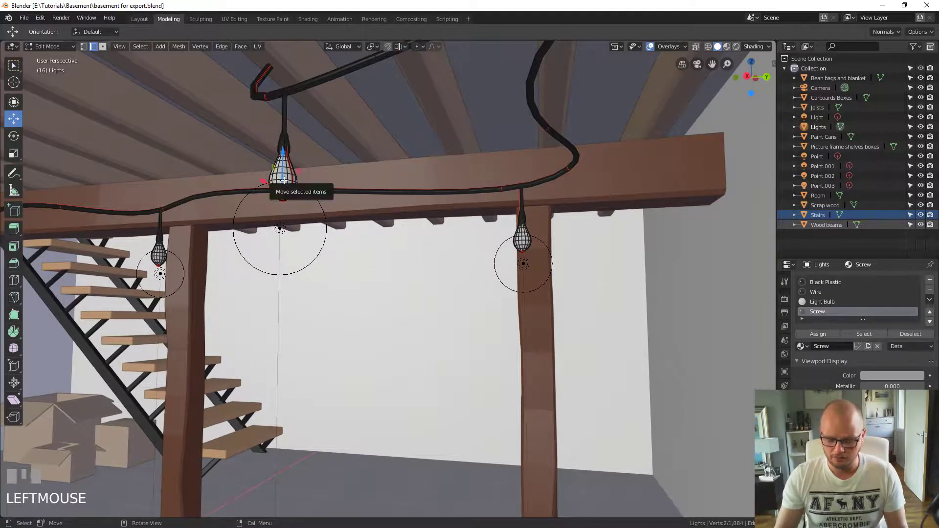
key("semicolon")
key("l")
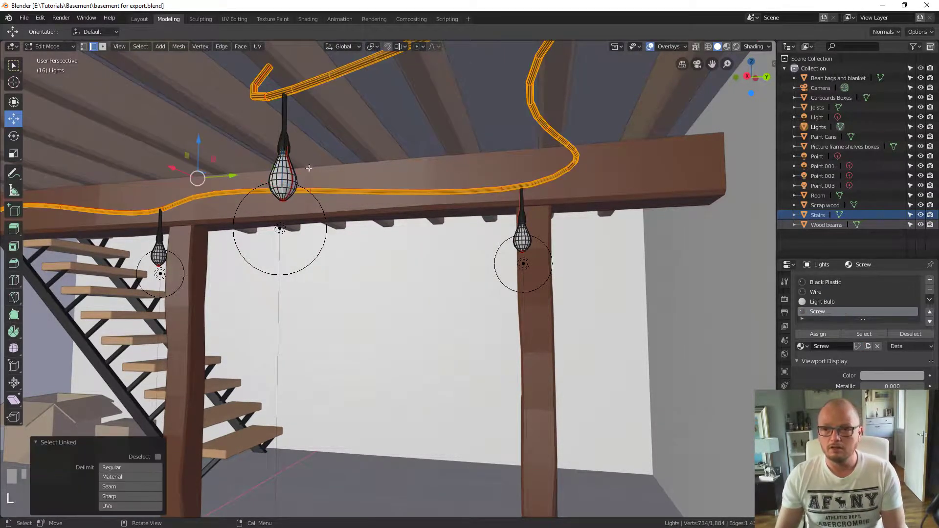
left_click(284, 173)
key("l")
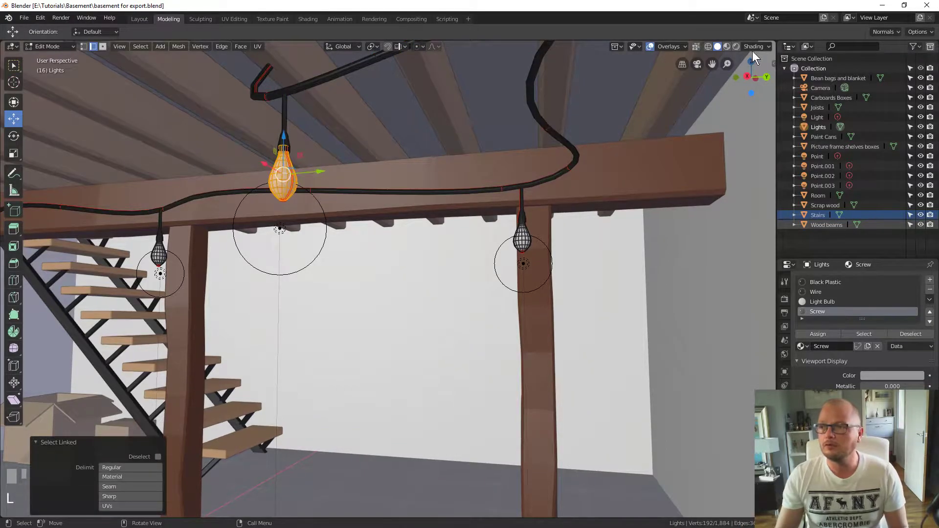
Step: Enable Backface Culling in the viewport shading and inspect the nearest hanging bulb in Object Mode
left_click(768, 46)
left_click(702, 204)
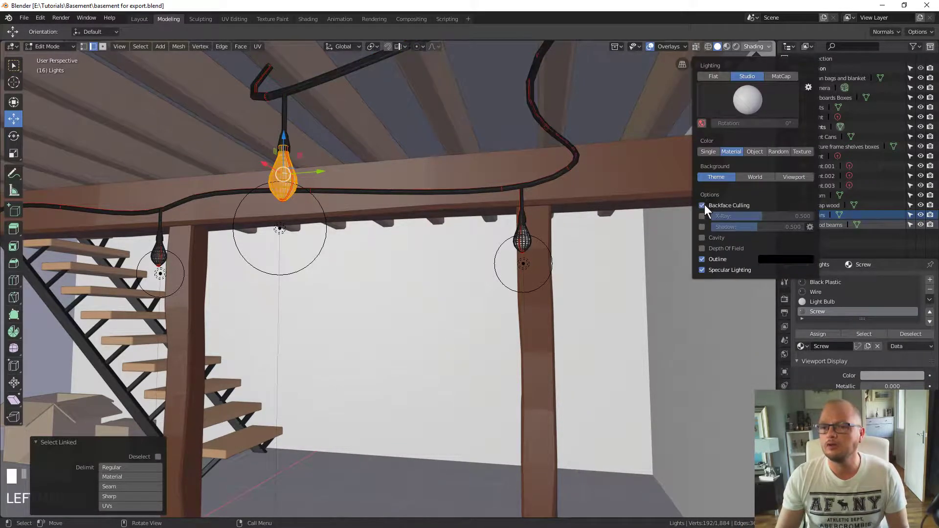
scroll(242, 285, "up", 3)
key("Tab")
middle_click_drag(250, 168, 333, 154, "shift")
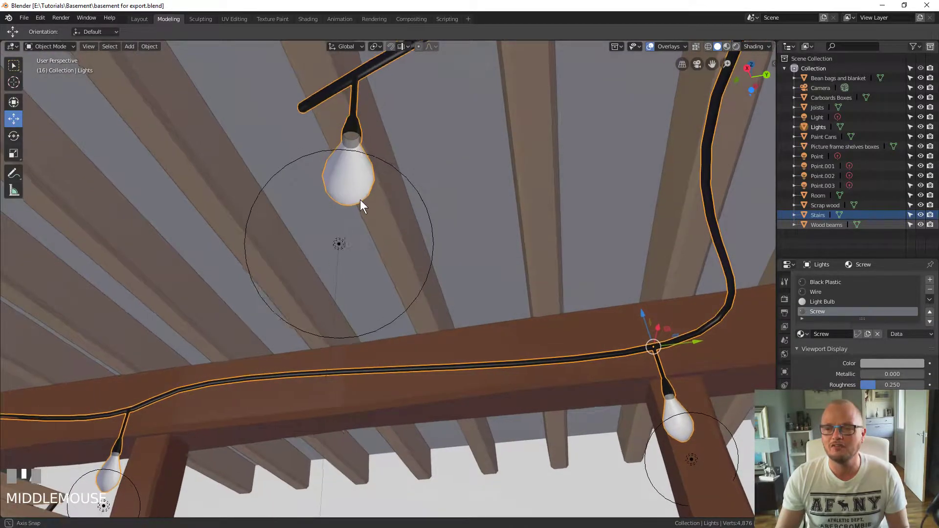
middle_click_drag(359, 198, 354, 230)
Step: Flip the normals of the nearest bulb's selected mesh in Edit Mode and check it in Object Mode
key("Tab")
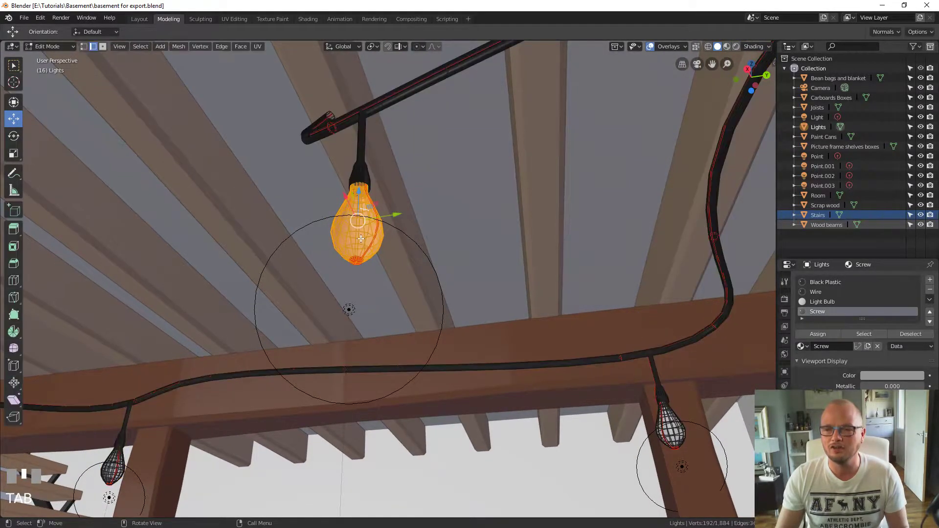
key("F3")
type("flip")
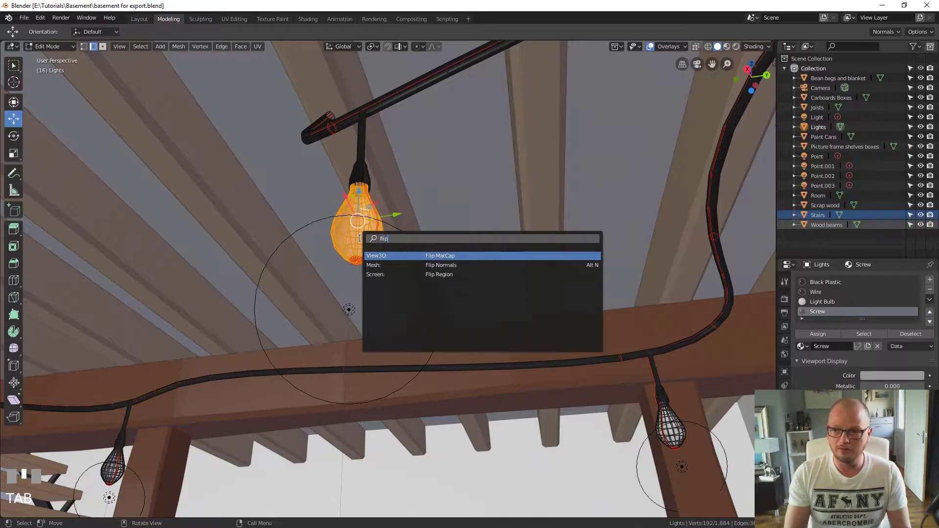
key("Down")
key("Down")
key("Up")
key("Return")
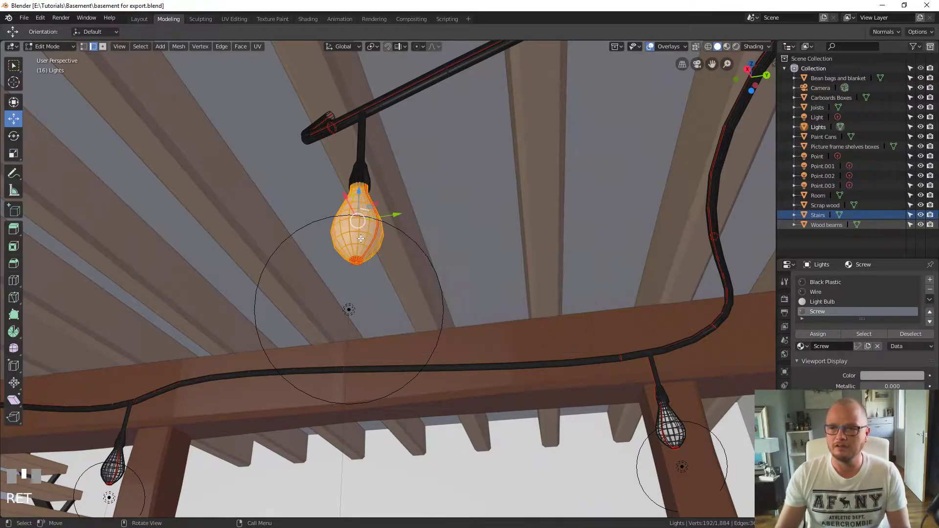
key("Tab")
key("Tab")
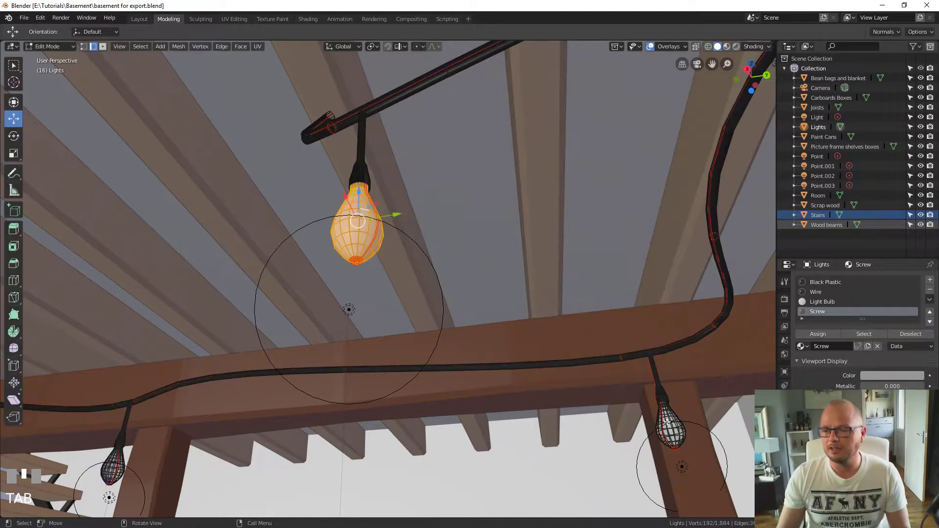
Step: Select the linked meshes of the other three hanging bulbs in the Lights object, leaving the corrected bulb unselected
left_click(645, 433)
key("l")
middle_click_drag(215, 419, 114, 445)
key("l")
key("l")
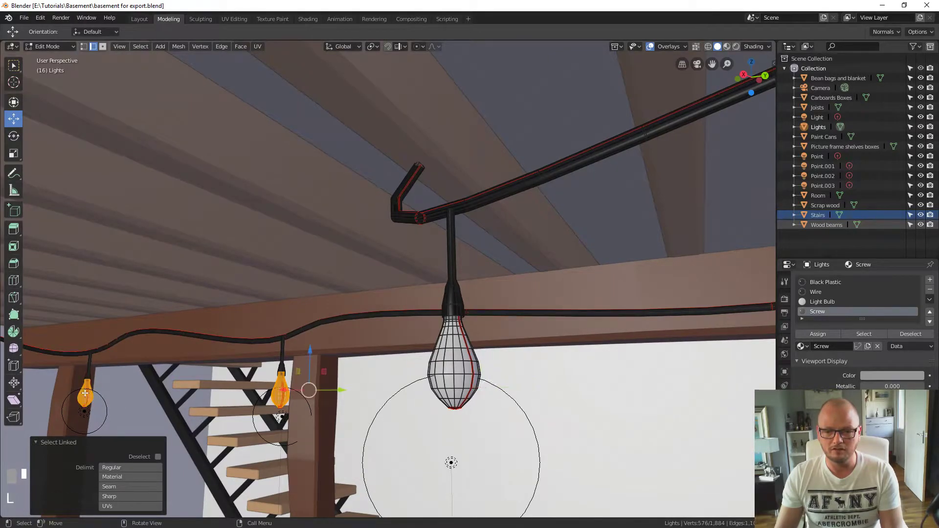
Step: Flip the normals of the three selected bulbs, return to Object Mode and check the bulbs from several angles
key("F3")
type("f")
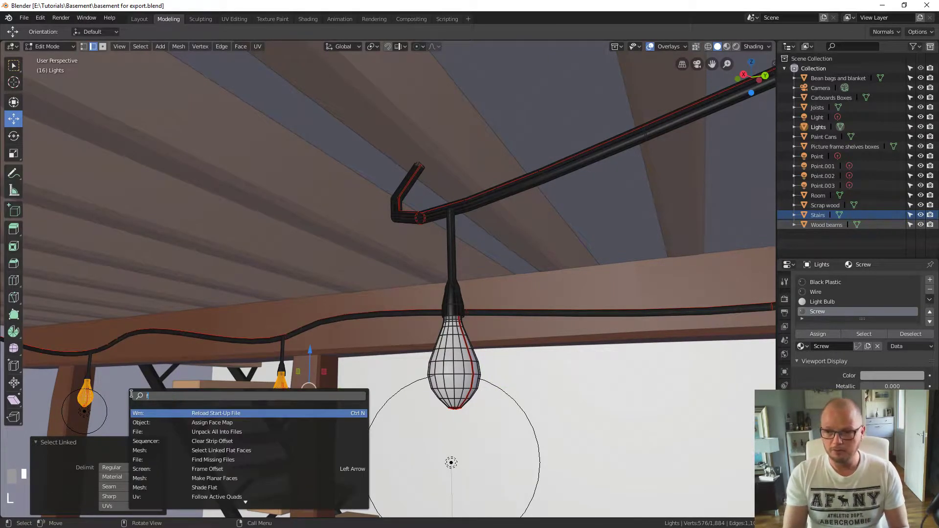
type("lip no")
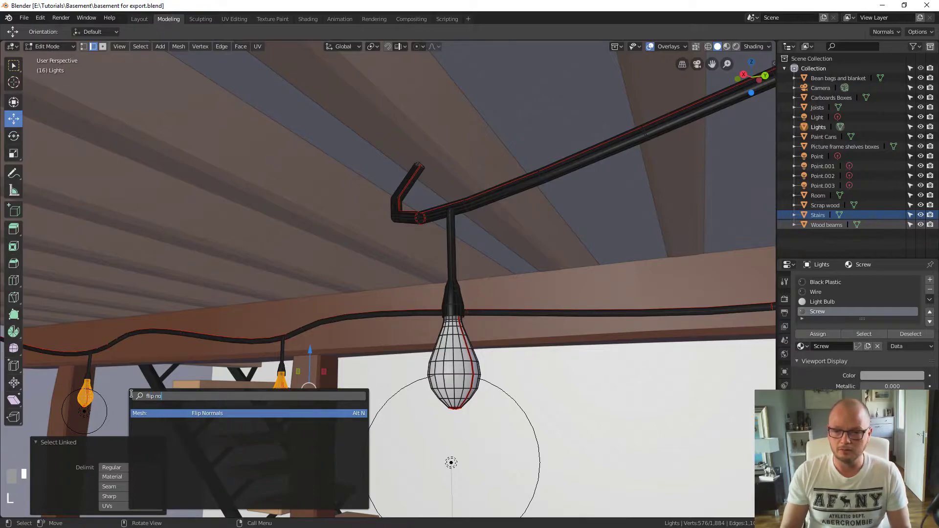
key("Return")
key("Tab")
middle_click_drag(448, 460, 219, 367)
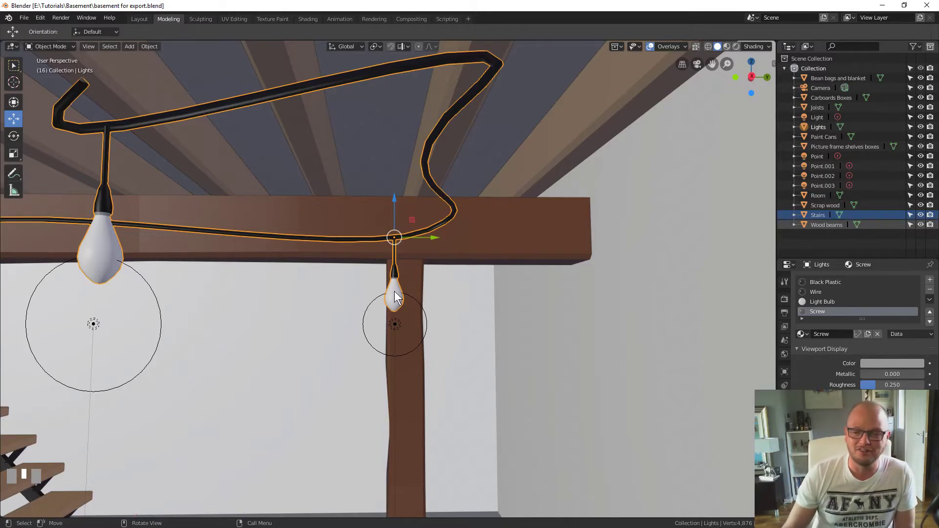
middle_click_drag(376, 309, 450, 265)
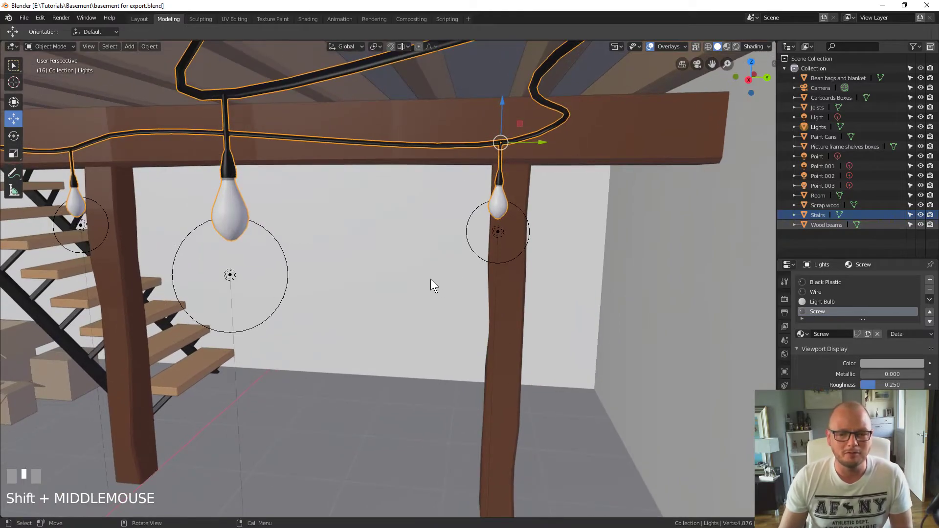